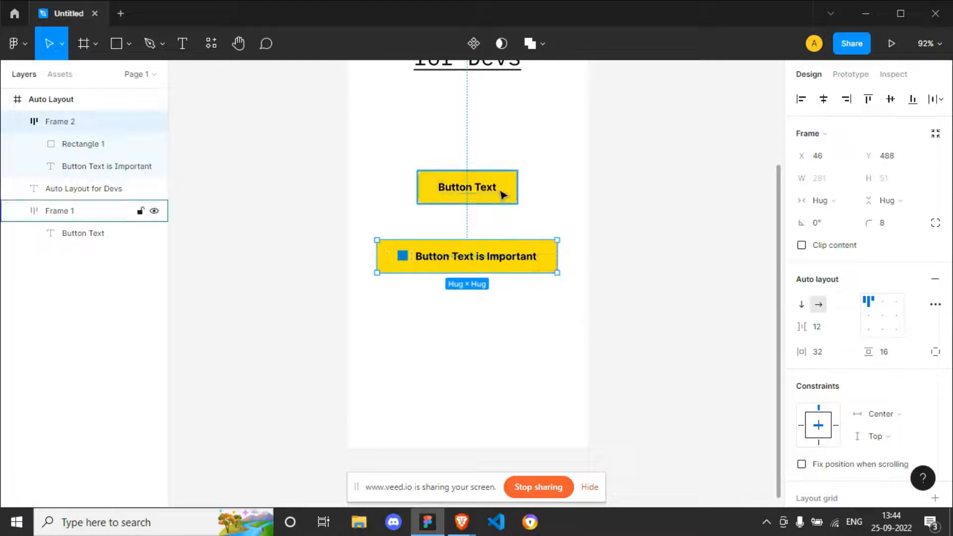
{"action": "left_click", "coordinate": [530, 273]}
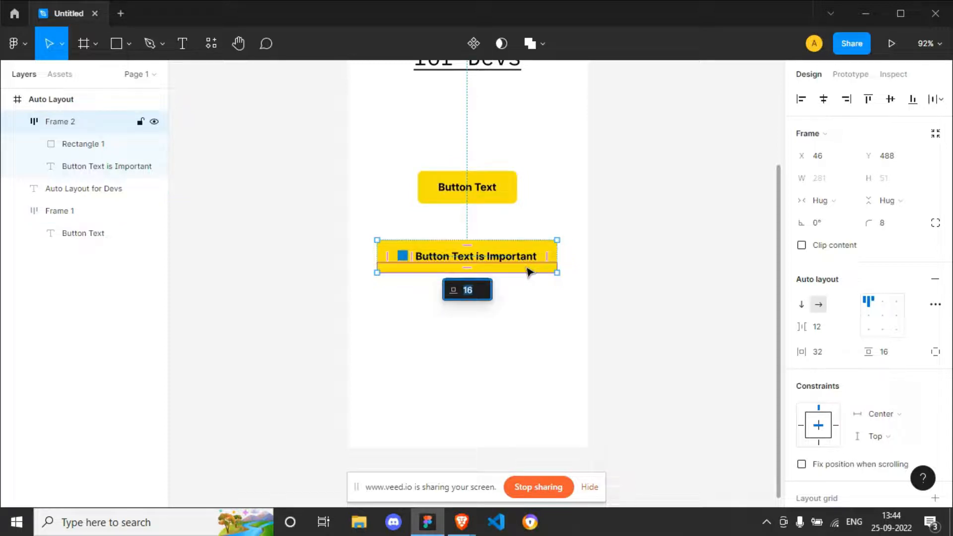
{"action": "left_click", "coordinate": [540, 378]}
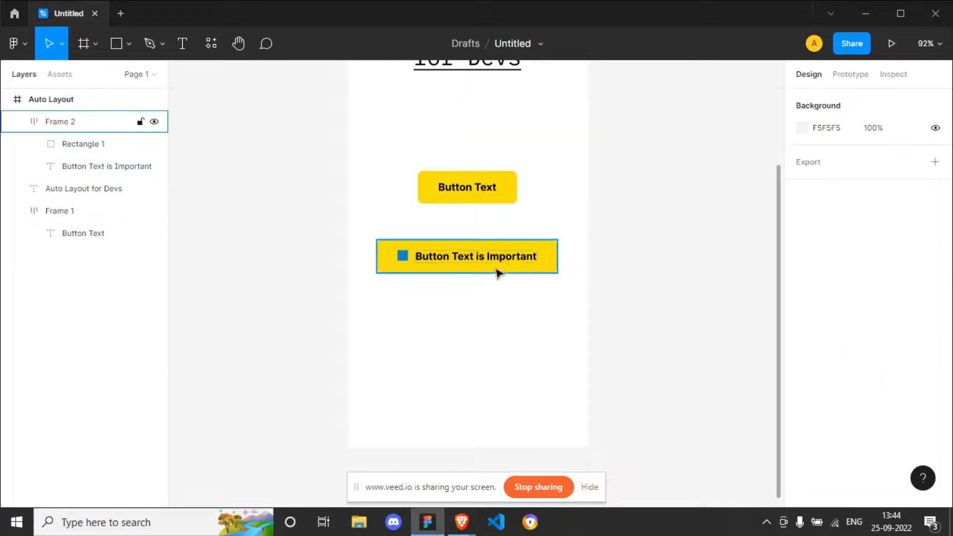
{"action": "left_click", "coordinate": [511, 269]}
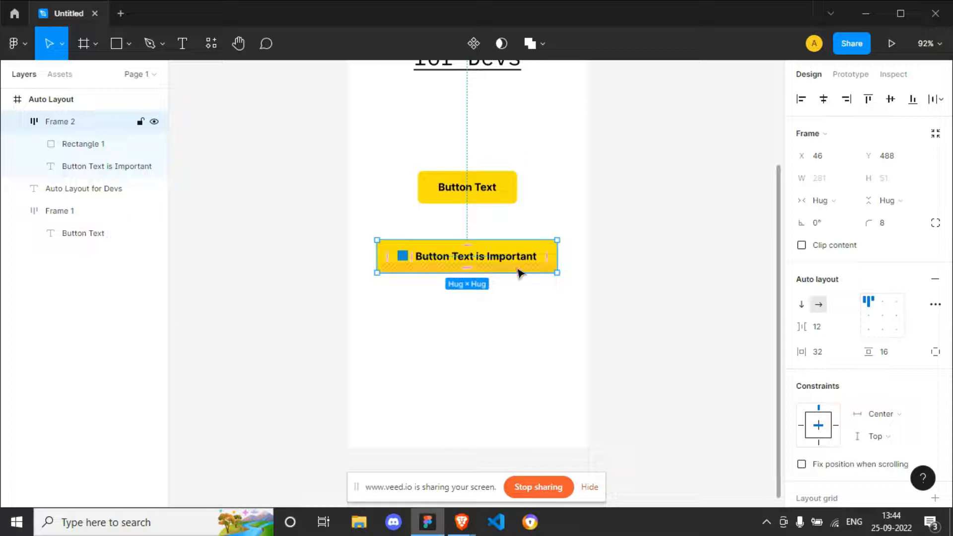
Draw a frame about 229 × 42 below the two buttons and fill it with the yellow sampled from the "Button Text" button.
{"action": "key", "text": "f"}
{"action": "left_click_drag", "start_coordinate": [383, 328], "coordinate": [530, 354]}
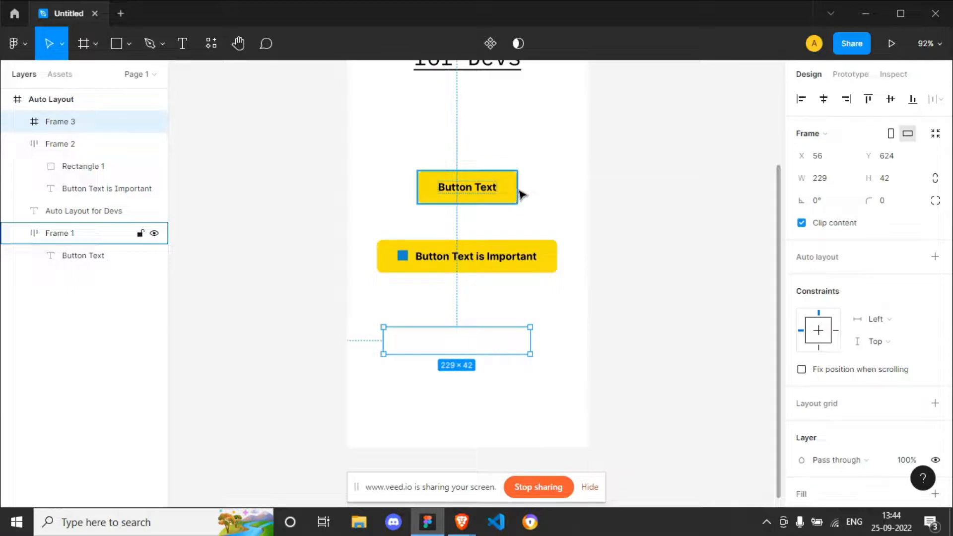
{"action": "key", "text": "i"}
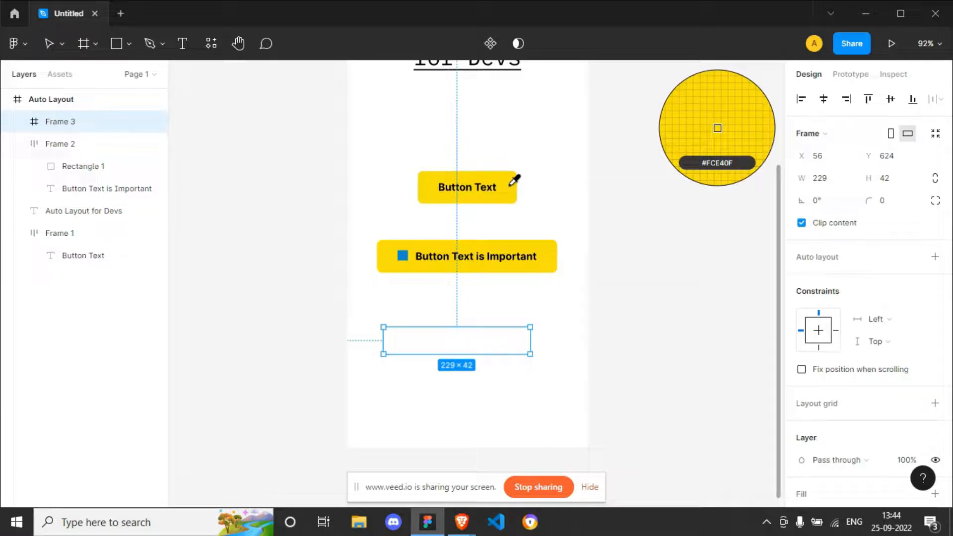
{"action": "left_click", "coordinate": [514, 180]}
Set the new yellow frame's corner radius to 8 and apply auto layout to it.
{"action": "left_click", "coordinate": [901, 202]}
{"action": "key", "text": "BackSpace"}
{"action": "type", "text": "8"}
{"action": "key", "text": "Return"}
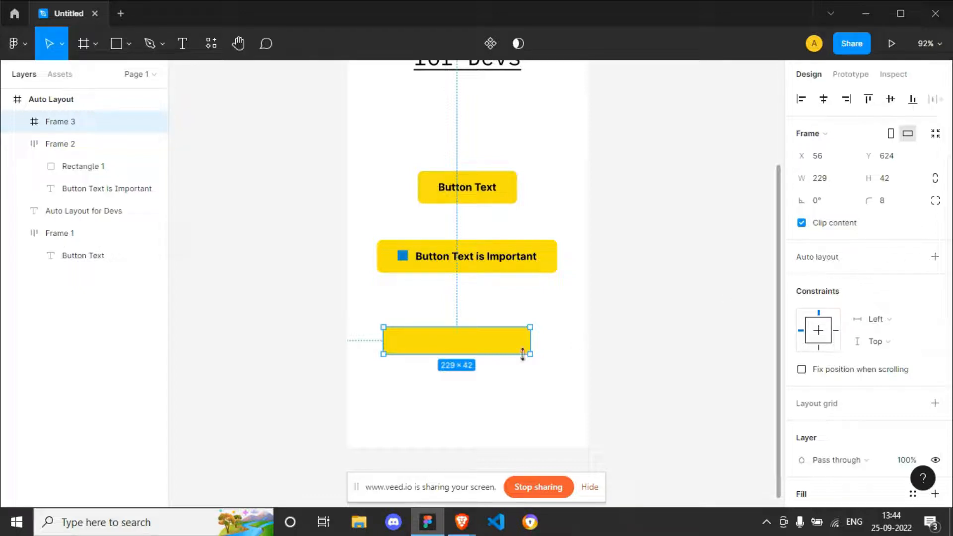
{"action": "key", "text": "shift+a"}
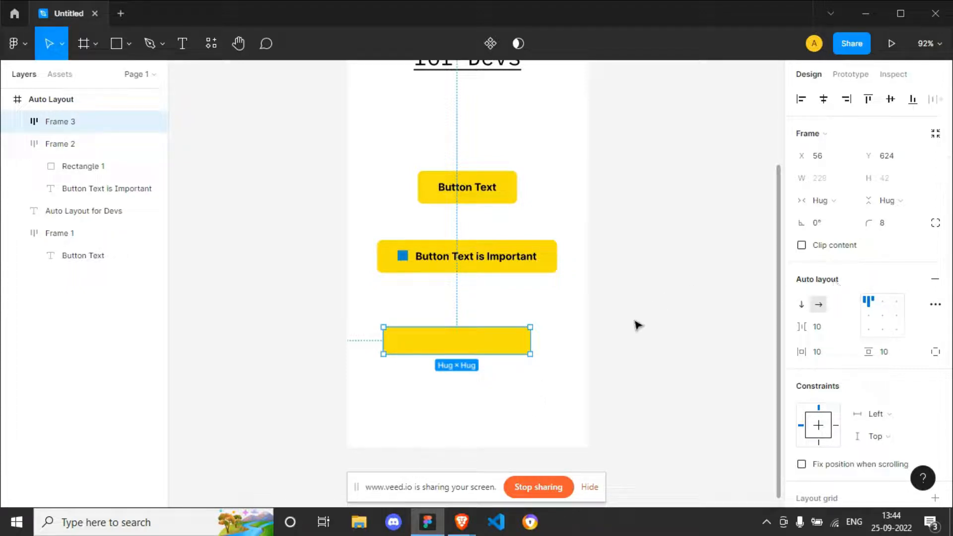
Create a "button text" label below the new yellow frame and move it inside the frame.
{"action": "key", "text": "t"}
{"action": "left_click", "coordinate": [428, 398]}
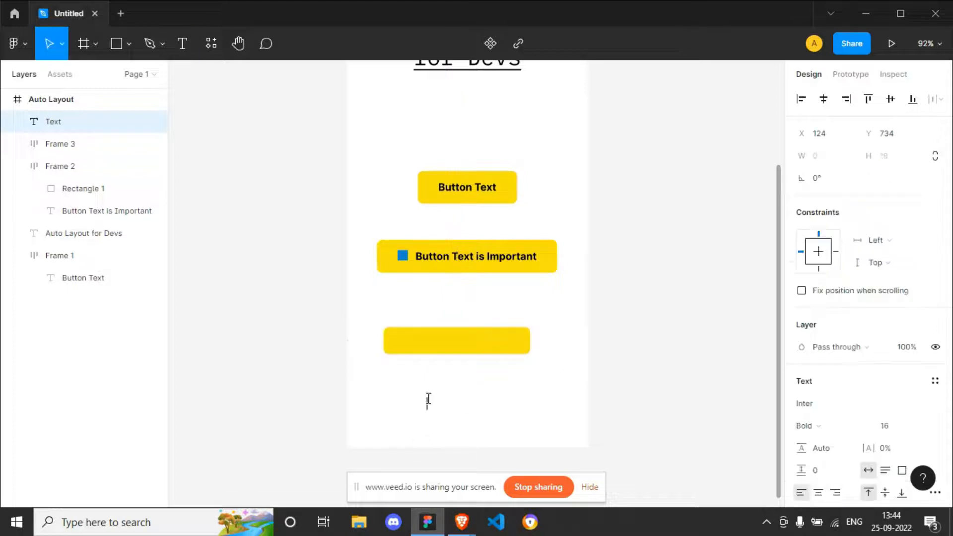
{"action": "type", "text": "button text"}
{"action": "key", "text": "Escape"}
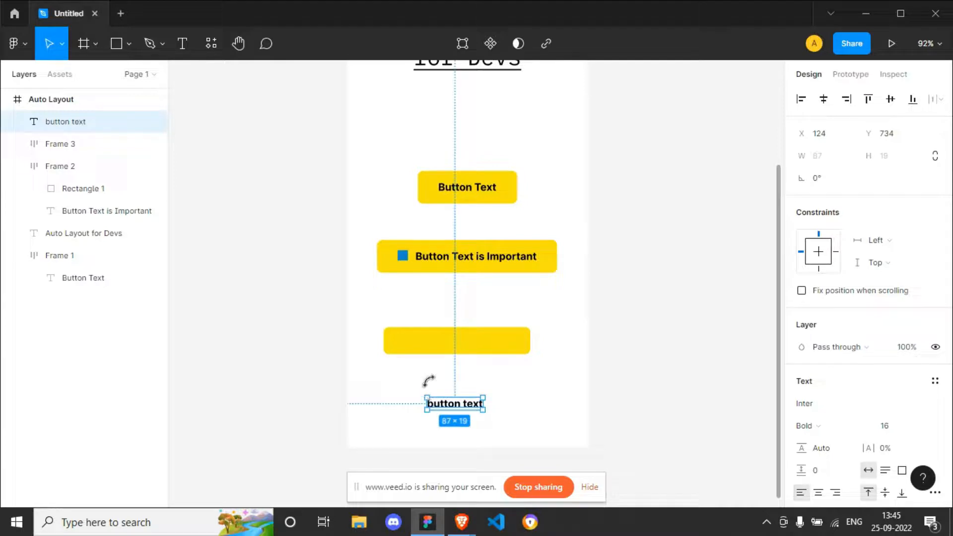
{"action": "left_click_drag", "start_coordinate": [457, 405], "coordinate": [466, 344]}
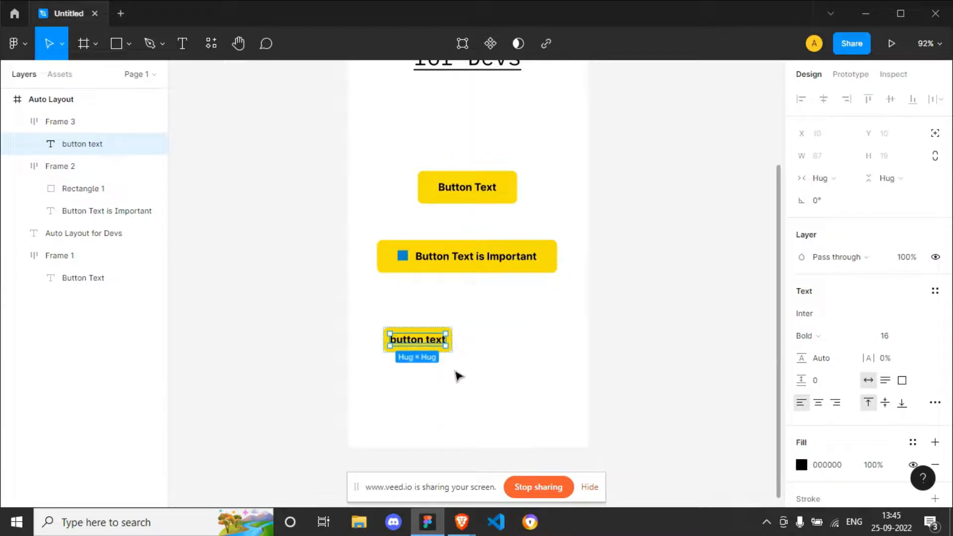
{"action": "left_click", "coordinate": [466, 377]}
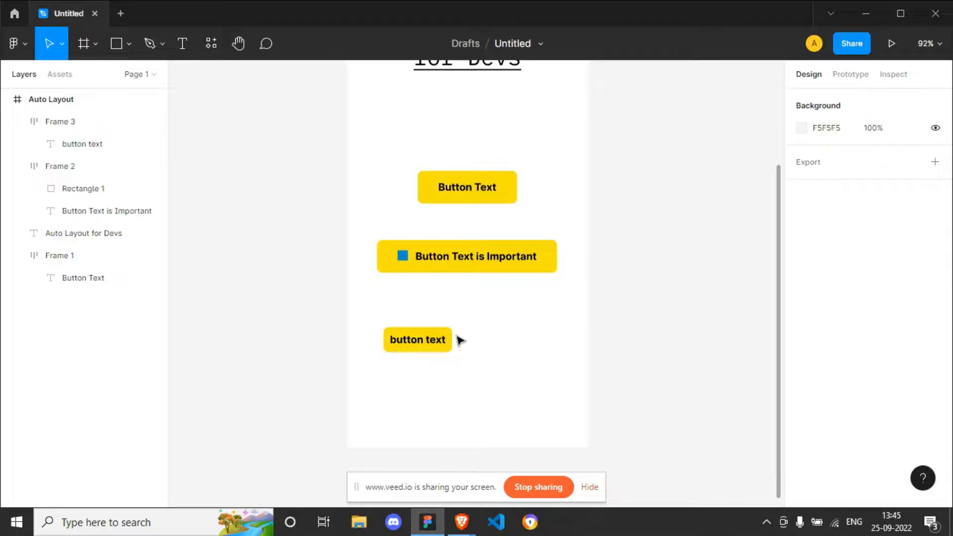
Set the spacing between items in the "button text" button to 16.
{"action": "left_click", "coordinate": [441, 343]}
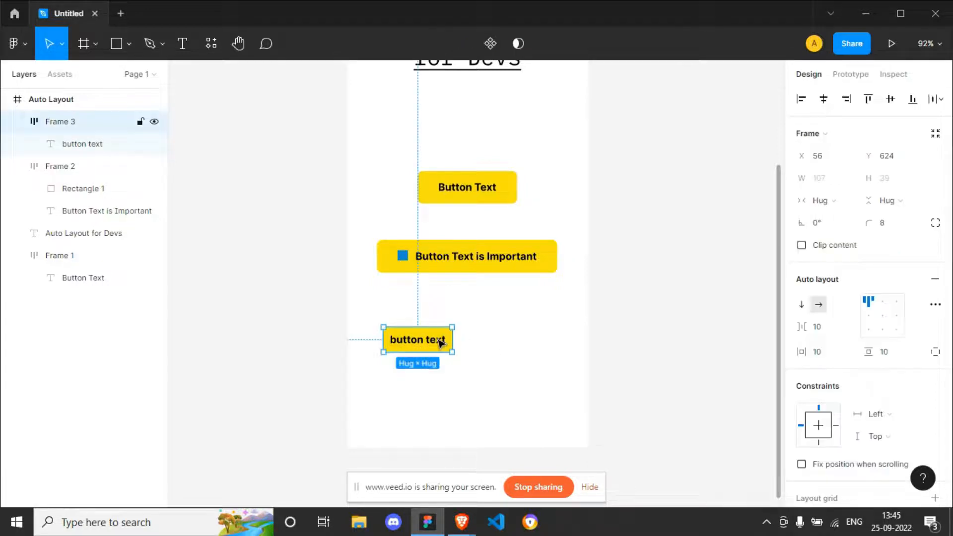
{"action": "left_click", "coordinate": [838, 328]}
{"action": "key", "text": "Up"}
{"action": "key", "text": "Up"}
{"action": "key", "text": "Up"}
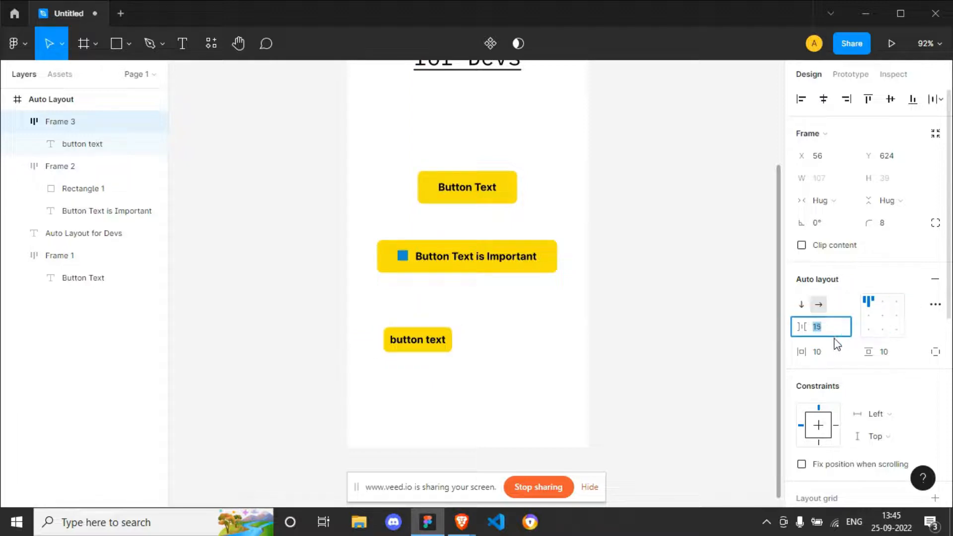
Set the "button text" button's horizontal padding to 32 and its vertical padding to 16.
{"action": "left_click", "coordinate": [831, 356]}
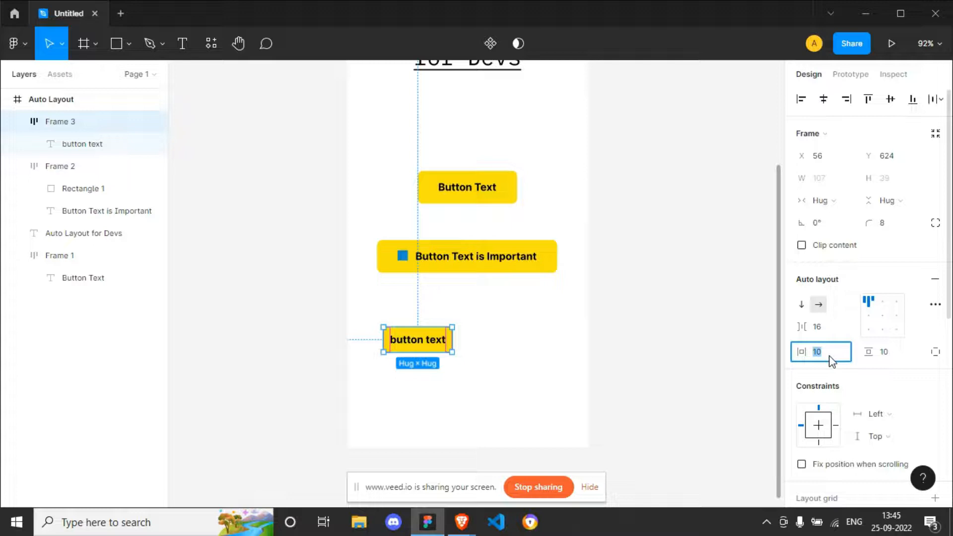
{"action": "type", "text": "32"}
{"action": "key", "text": "Return"}
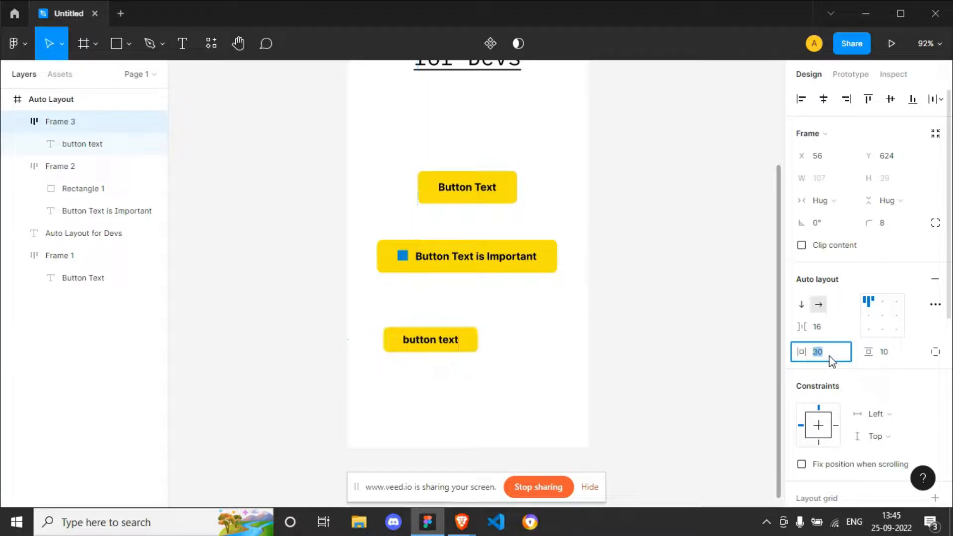
{"action": "key", "text": "Tab"}
{"action": "type", "text": "20"}
{"action": "key", "text": "Return"}
{"action": "key", "text": "Down"}
{"action": "key", "text": "Down"}
{"action": "key", "text": "Down"}
{"action": "key", "text": "Down"}
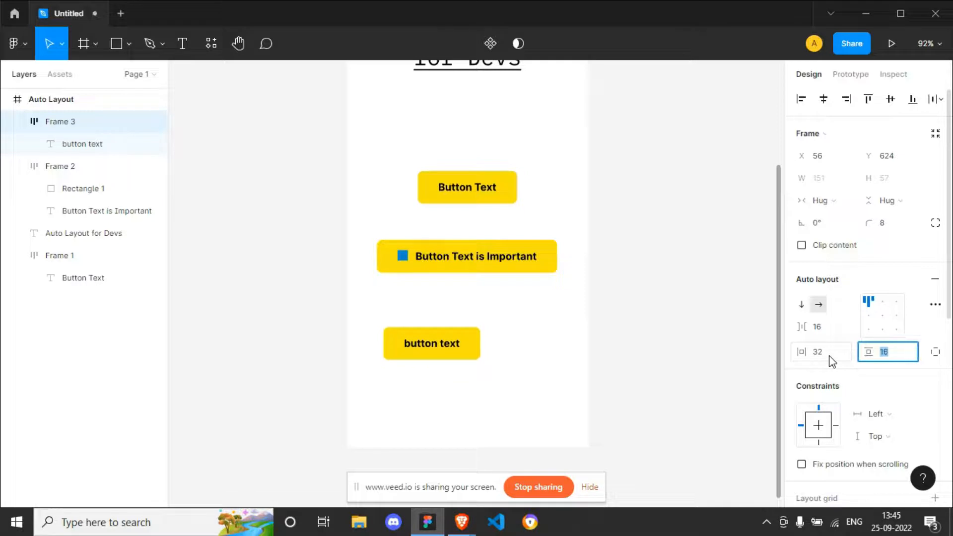
{"action": "left_click", "coordinate": [555, 377]}
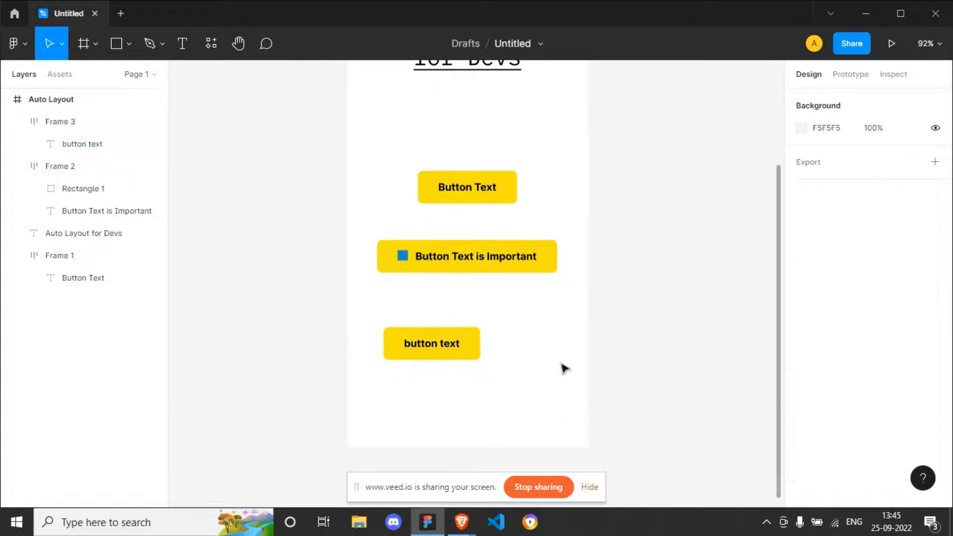
Delete the "button text" button below the other two buttons.
{"action": "left_click", "coordinate": [452, 342]}
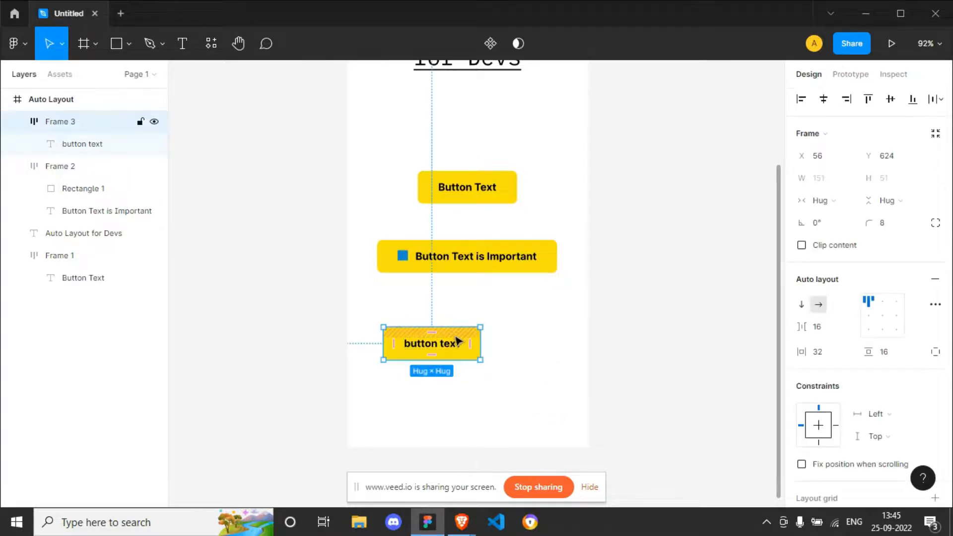
{"action": "left_click", "coordinate": [509, 342]}
{"action": "left_click", "coordinate": [453, 352]}
{"action": "key", "text": "Delete"}
Switch the "Button Text is Important" button to individual padding values and set its left padding to 50.
{"action": "left_click", "coordinate": [508, 264]}
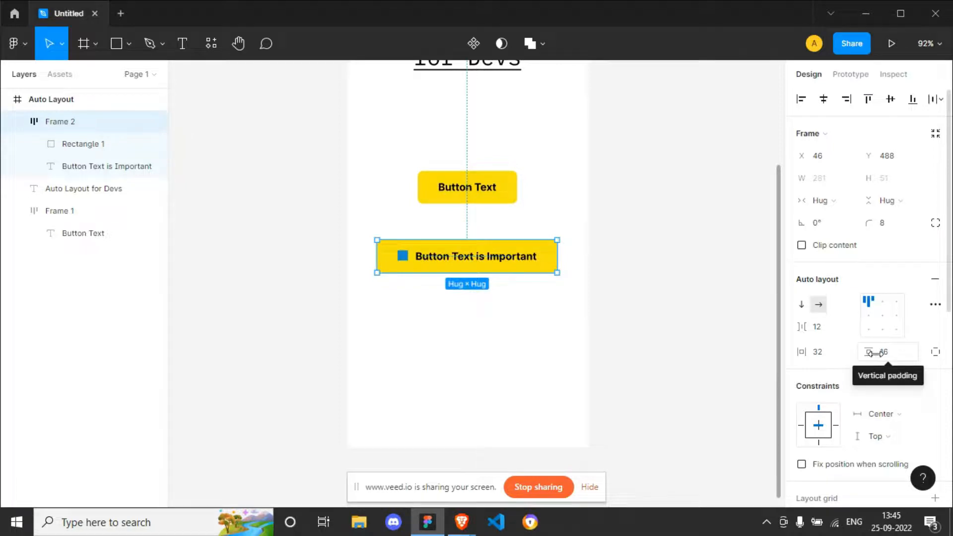
{"action": "left_click", "coordinate": [937, 354]}
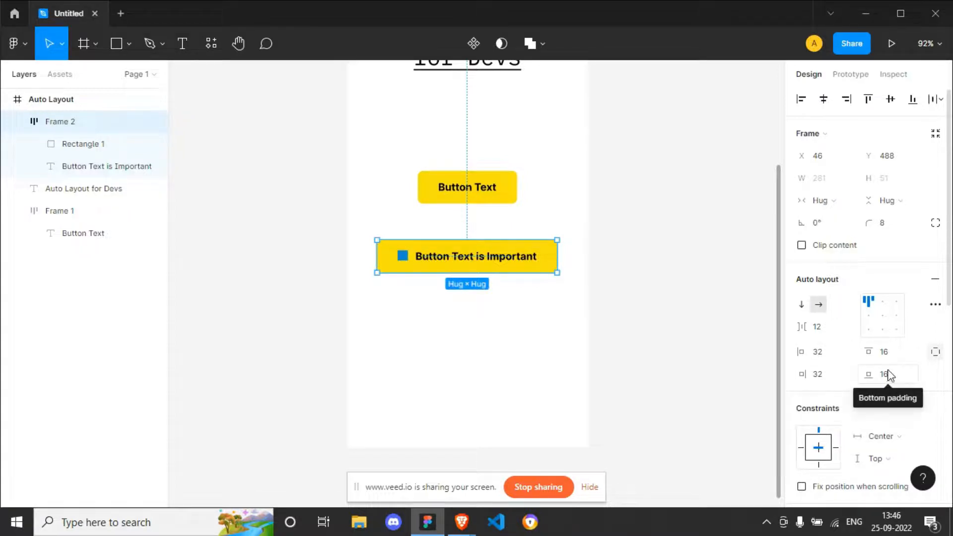
{"action": "left_click", "coordinate": [826, 352]}
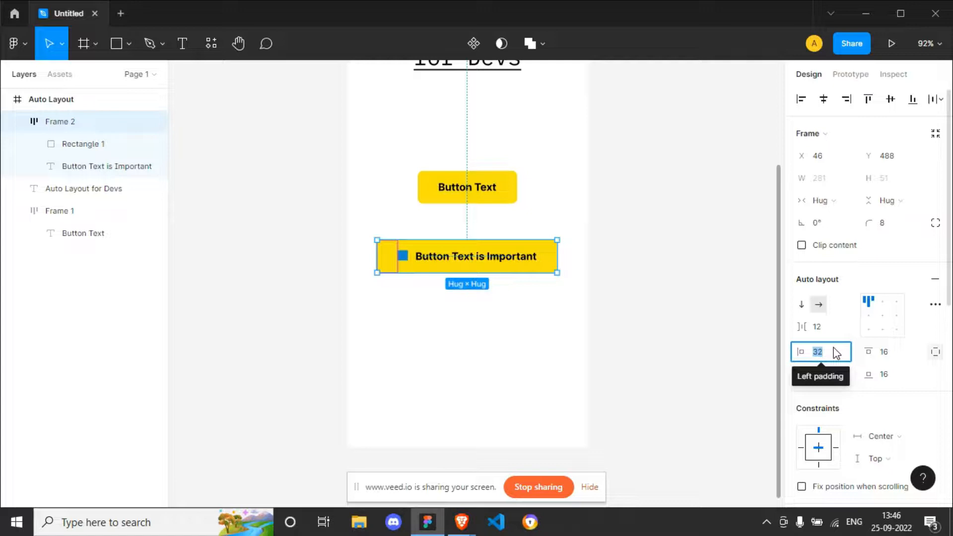
{"action": "key", "text": "shift+Up"}
{"action": "key", "text": "shift+Up"}
{"action": "key", "text": "Down"}
{"action": "key", "text": "Down"}
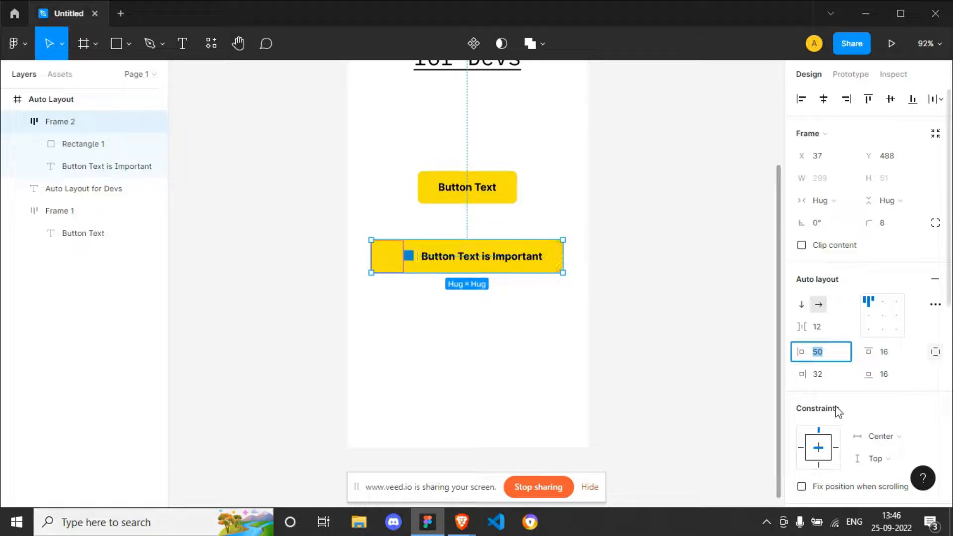
Set the "Button Text is Important" button's right padding to 40.
{"action": "left_click", "coordinate": [825, 376]}
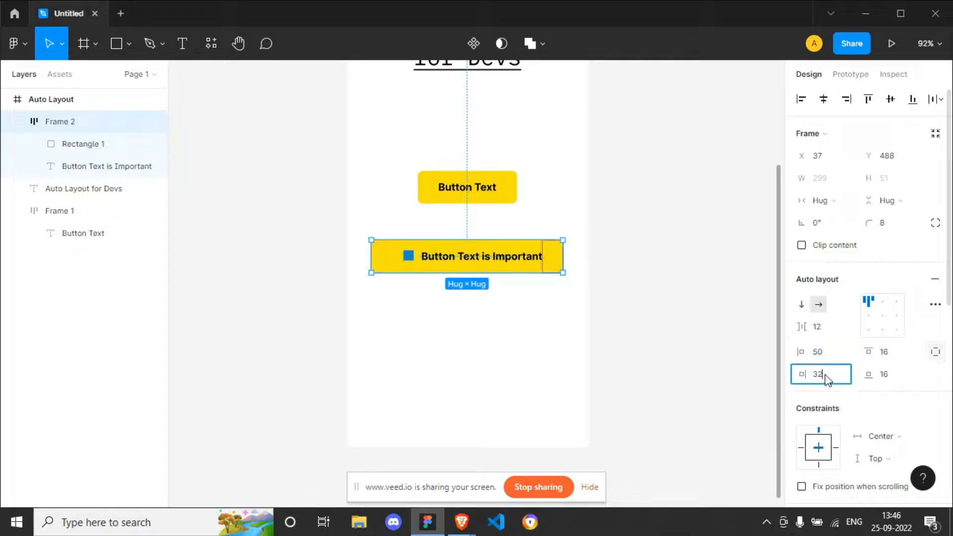
{"action": "type", "text": "40"}
{"action": "key", "text": "Return"}
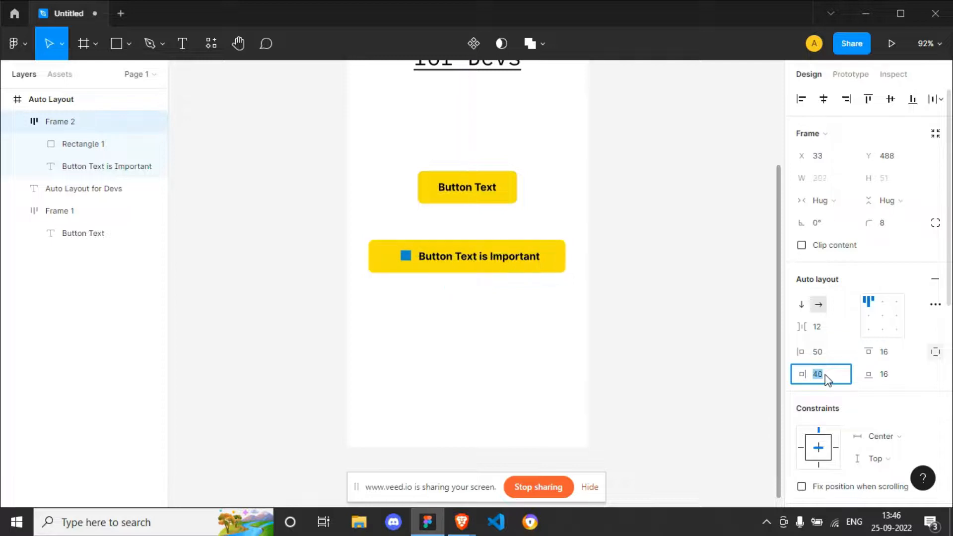
Set the "Button Text is Important" button's bottom padding to 24 and its top padding to 8.
{"action": "left_click", "coordinate": [899, 382]}
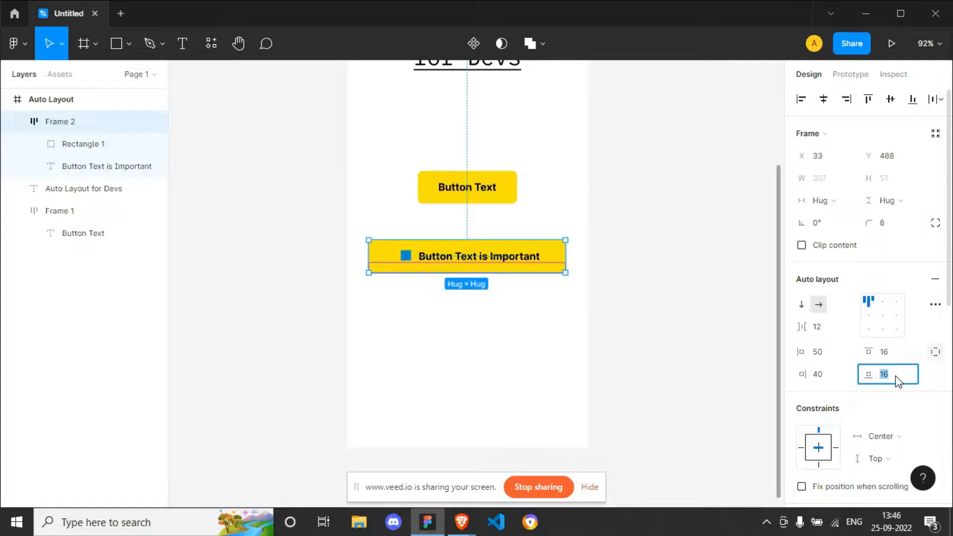
{"action": "type", "text": "24"}
{"action": "key", "text": "Return"}
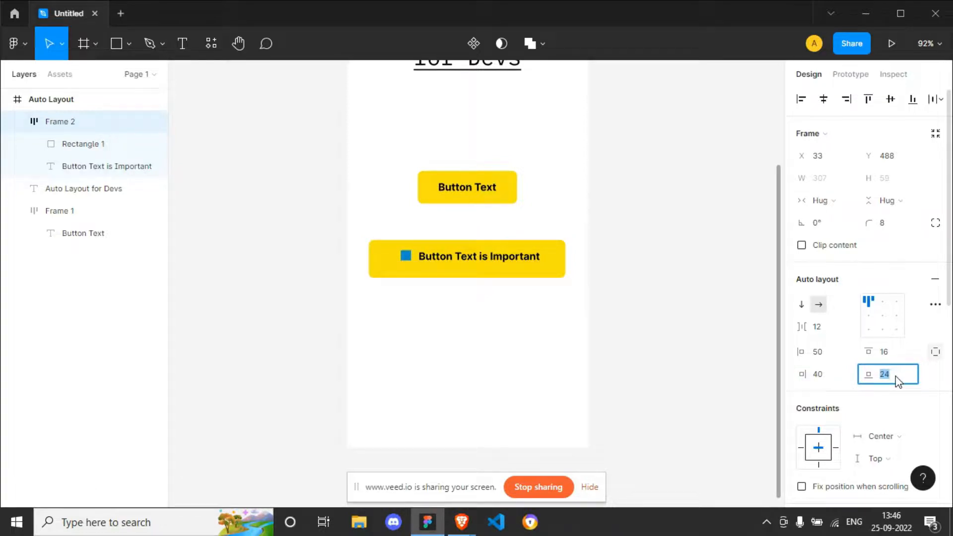
{"action": "left_click", "coordinate": [894, 356]}
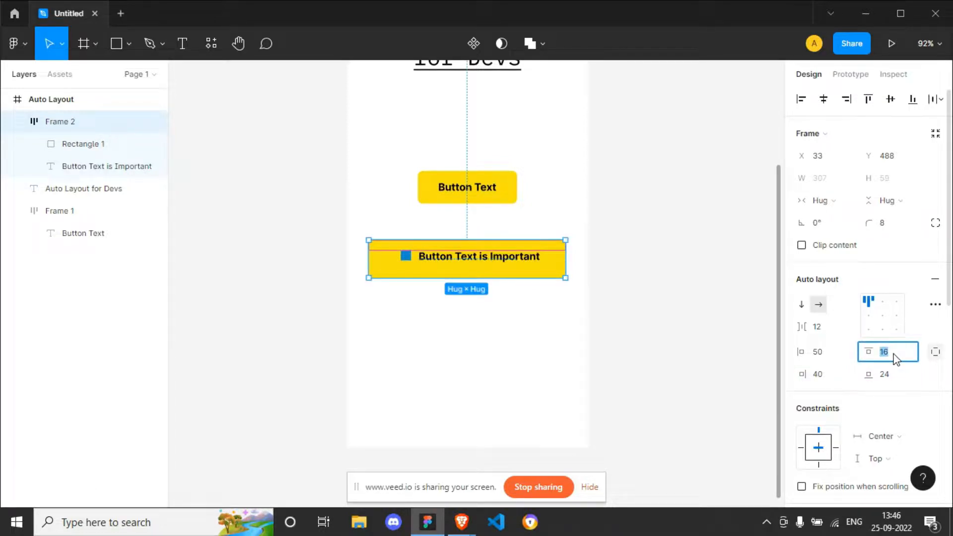
{"action": "type", "text": "8"}
{"action": "key", "text": "Return"}
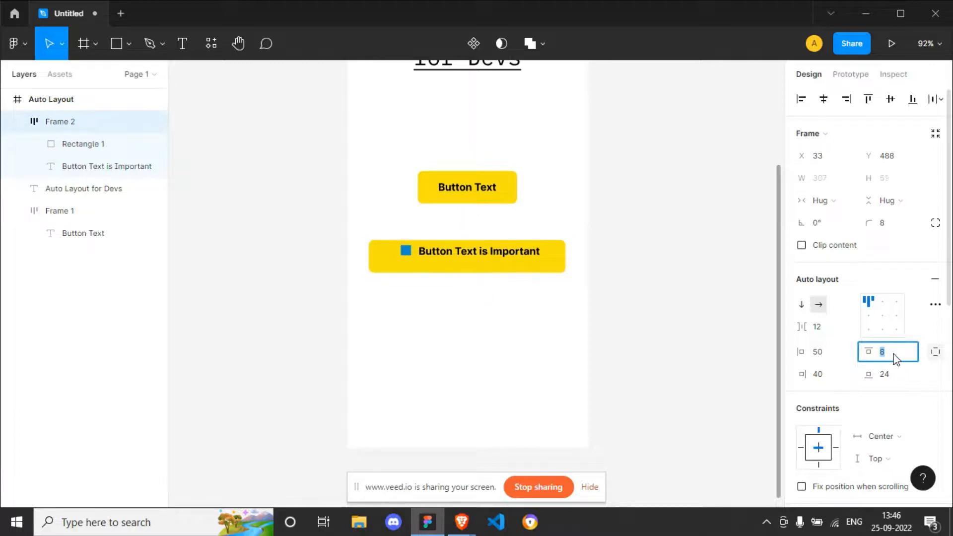
{"action": "key", "text": "Escape"}
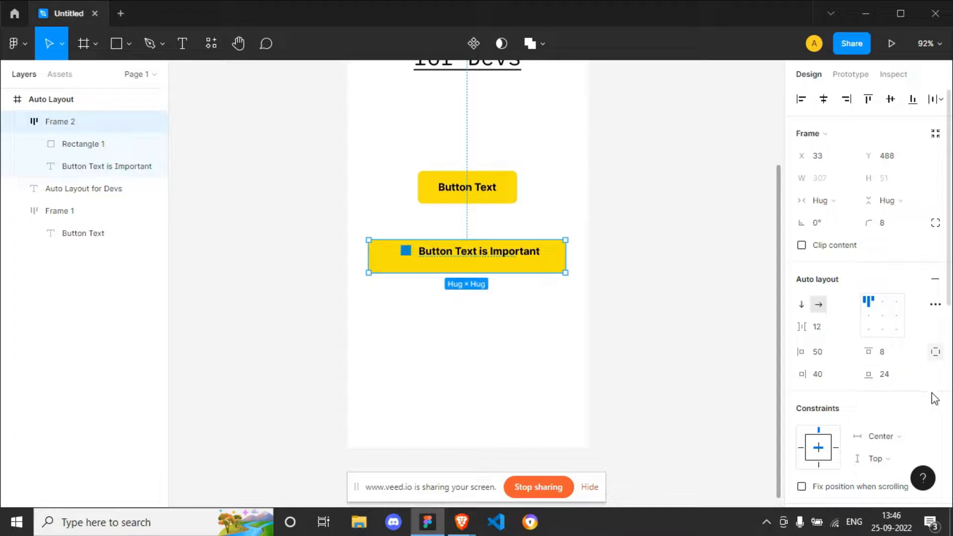
{"action": "left_click", "coordinate": [573, 326]}
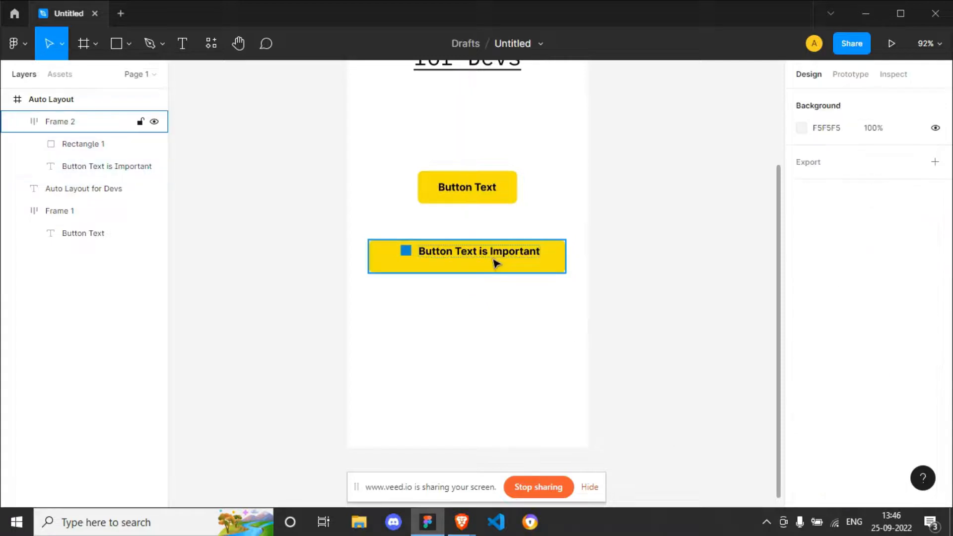
Change the "Button Text is Important" button's auto layout direction to vertical.
{"action": "left_click", "coordinate": [494, 262]}
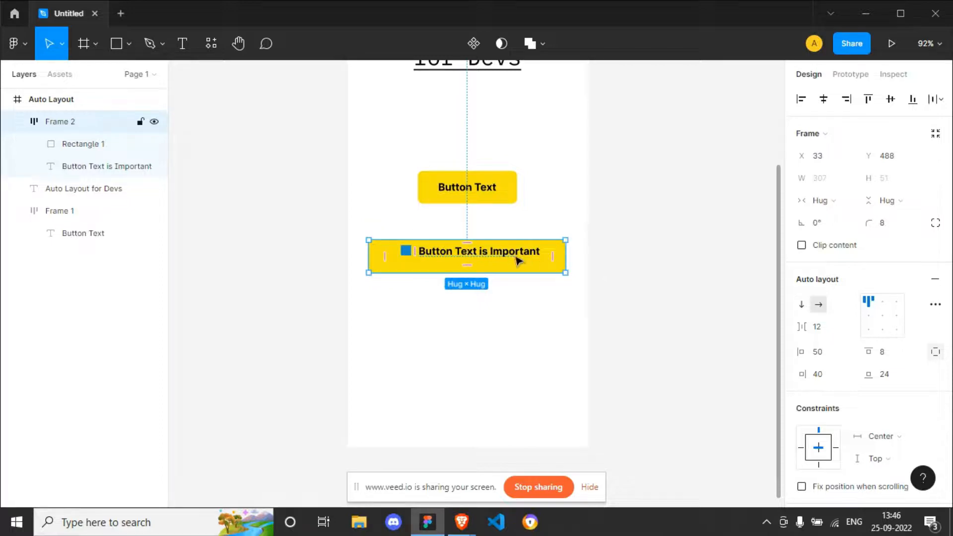
{"action": "left_click", "coordinate": [802, 305]}
{"action": "left_click", "coordinate": [484, 349]}
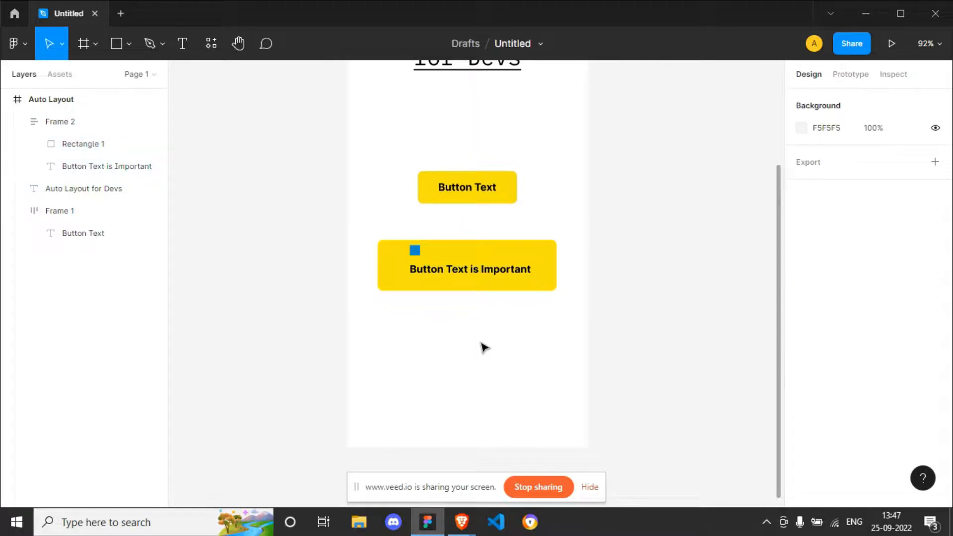
Increase the vertical spacing between the blue square and the text in the "Button Text is Important" button to 16.
{"action": "left_click", "coordinate": [500, 284]}
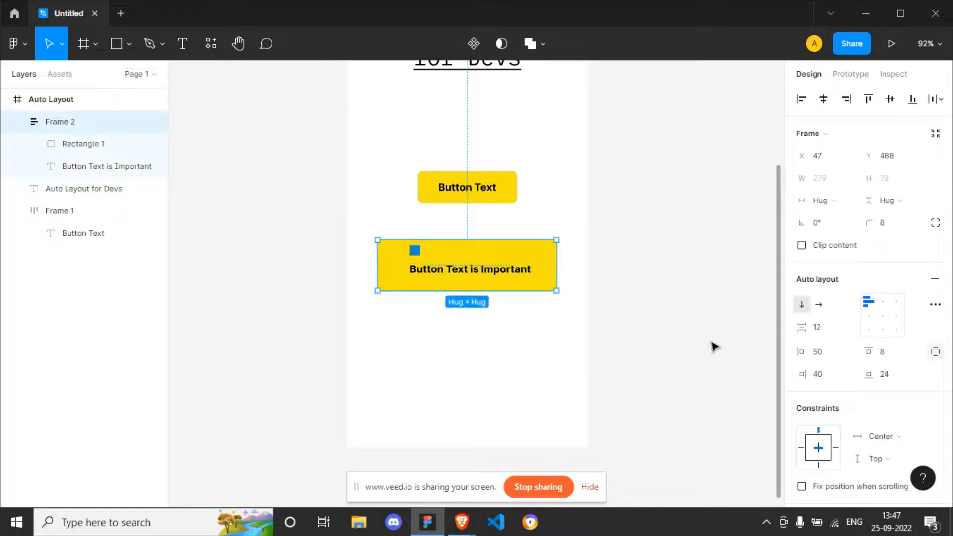
{"action": "left_click", "coordinate": [827, 328]}
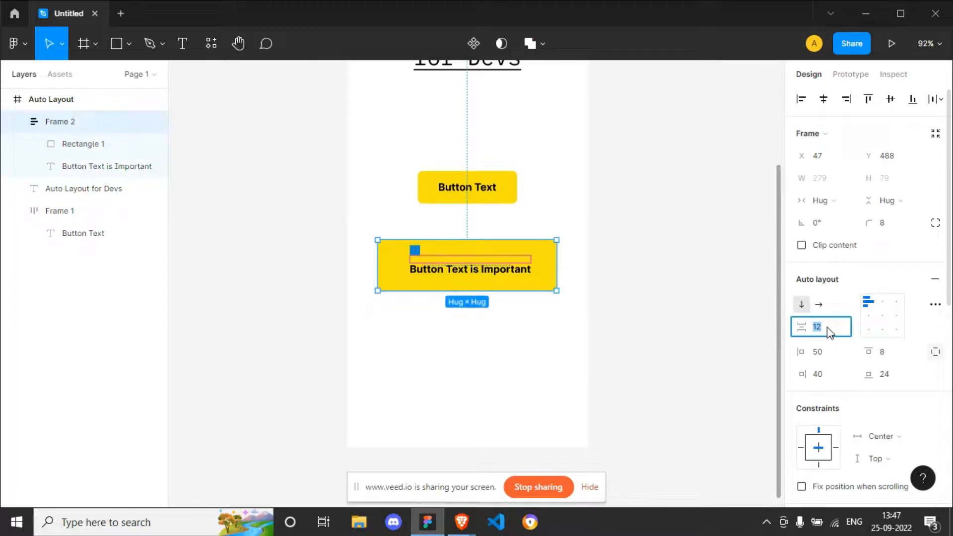
{"action": "key", "text": "Up"}
{"action": "key", "text": "Up"}
{"action": "key", "text": "Up"}
{"action": "key", "text": "Up"}
{"action": "key", "text": "Up"}
{"action": "key", "text": "Up"}
{"action": "key", "text": "Up"}
{"action": "key", "text": "Up"}
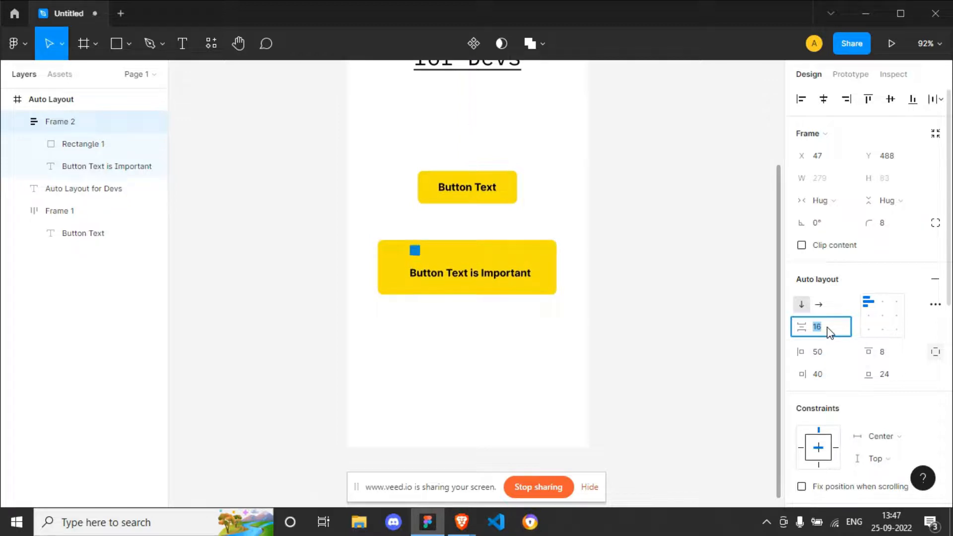
Set the spacing between the blue square and the text to 20 and apply top left alignment to the vertical layout.
{"action": "key", "text": "Return"}
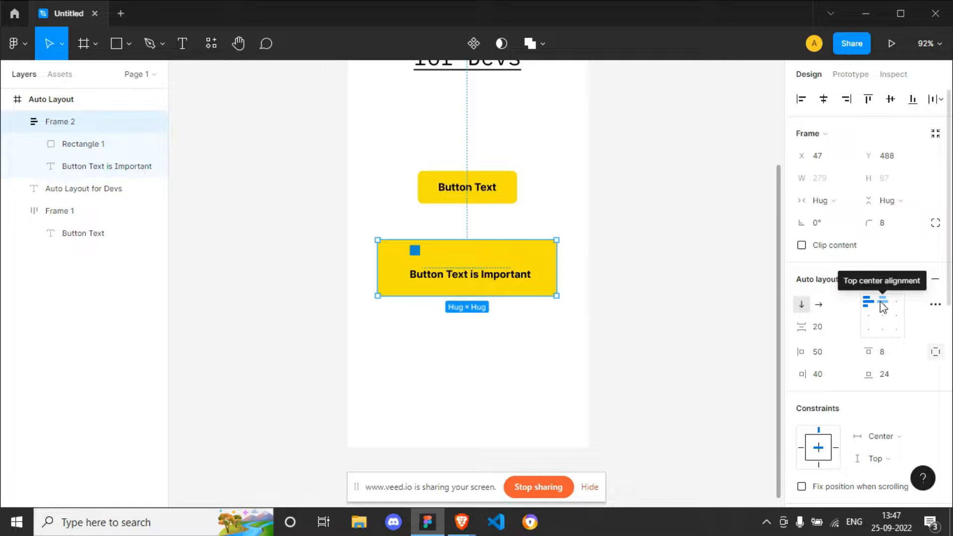
{"action": "left_click", "coordinate": [803, 306]}
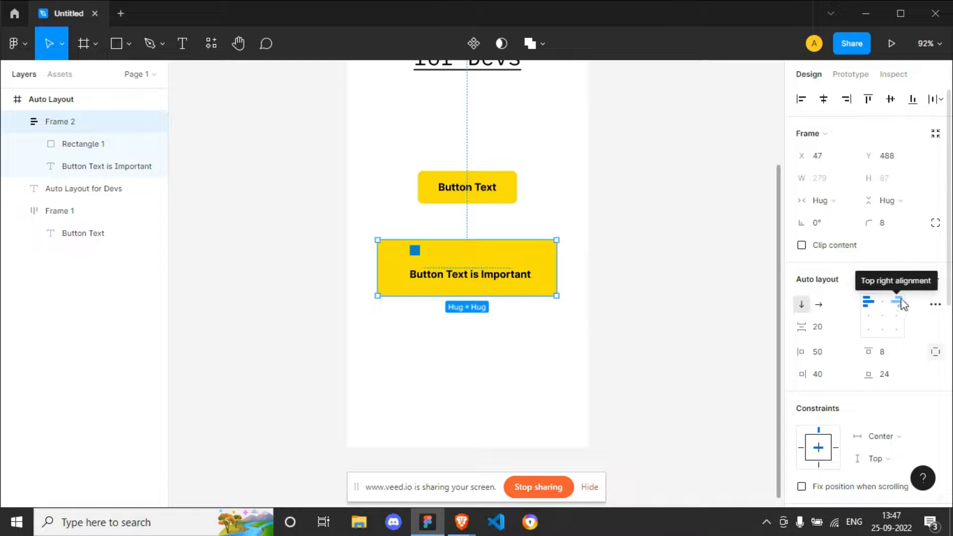
{"action": "left_click", "coordinate": [868, 307]}
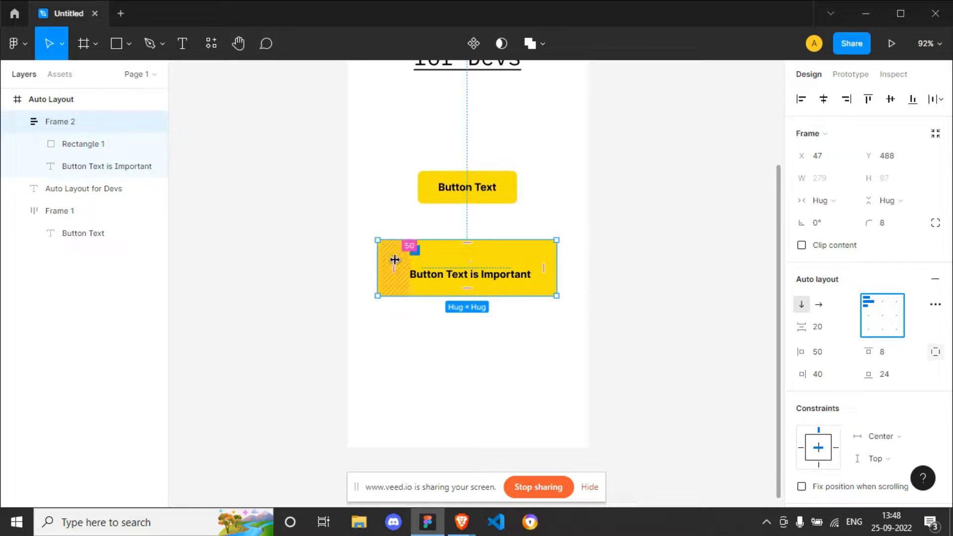
Set the vertical spacing between the items in the "Button Text is Important" button to 0.
{"action": "left_click", "coordinate": [822, 331]}
{"action": "type", "text": "0"}
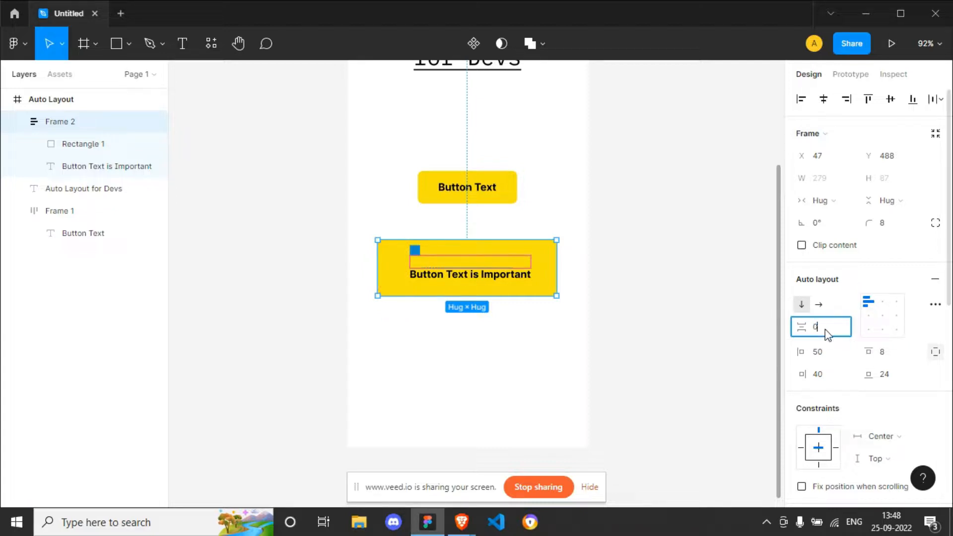
{"action": "key", "text": "Return"}
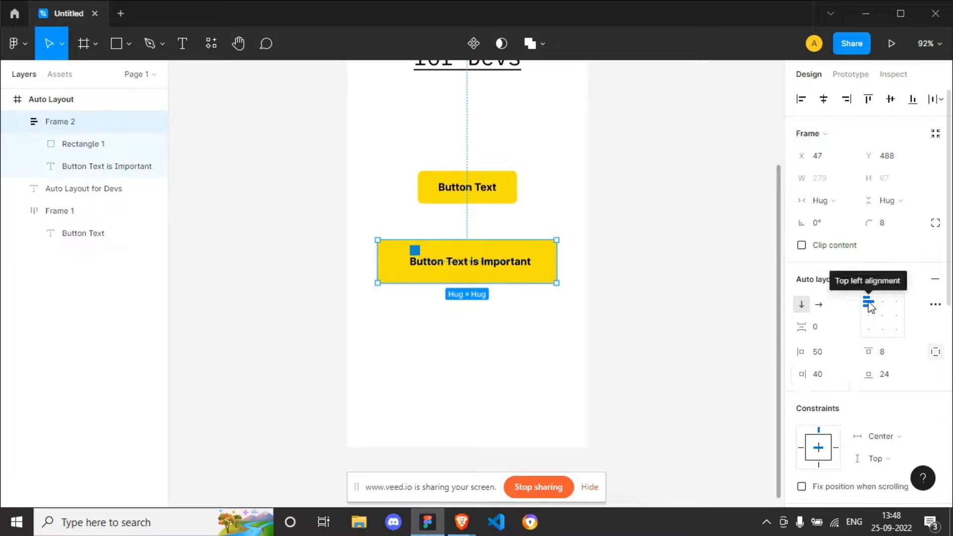
Return the vertical spacing between the blue square and the button text to 20.
{"action": "left_click", "coordinate": [832, 332]}
{"action": "type", "text": "20"}
{"action": "key", "text": "Return"}
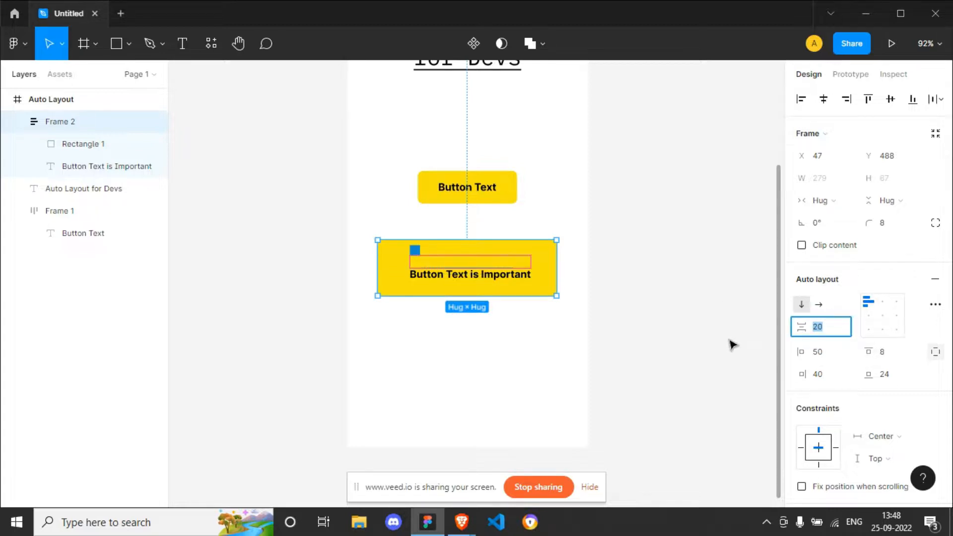
{"action": "left_click", "coordinate": [700, 348]}
Apply top center alignment to the "Button Text is Important" button and set its vertical item spacing to 0.
{"action": "left_click", "coordinate": [439, 269]}
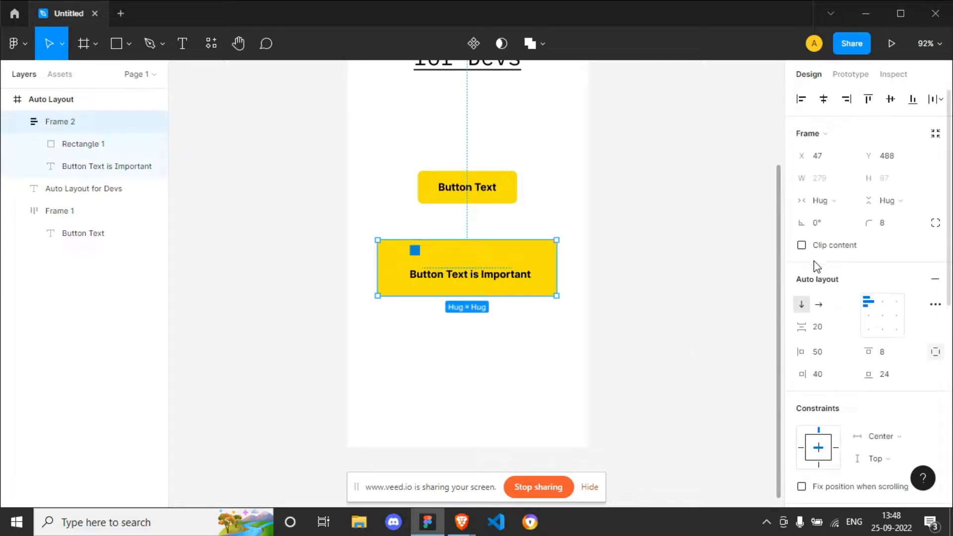
{"action": "left_click", "coordinate": [883, 301]}
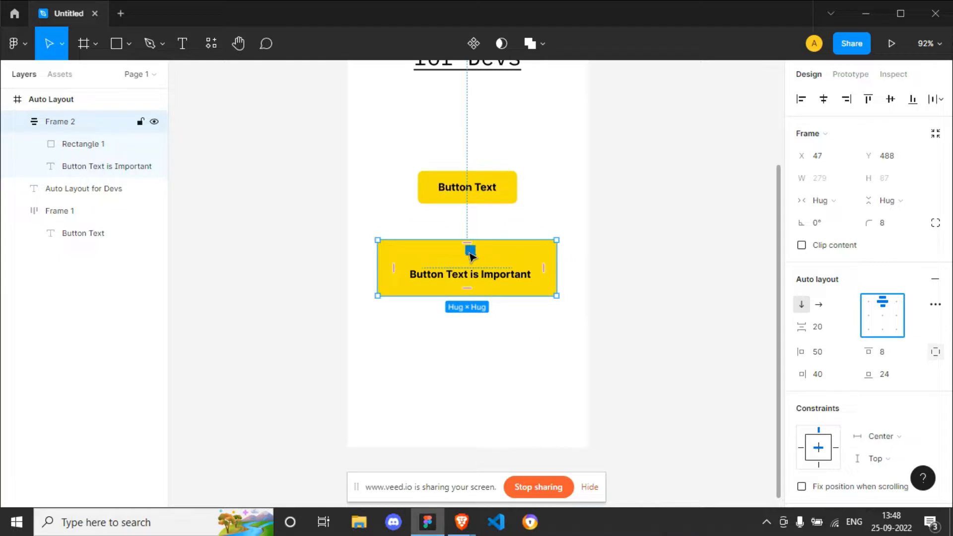
{"action": "left_click", "coordinate": [822, 328]}
{"action": "type", "text": "0"}
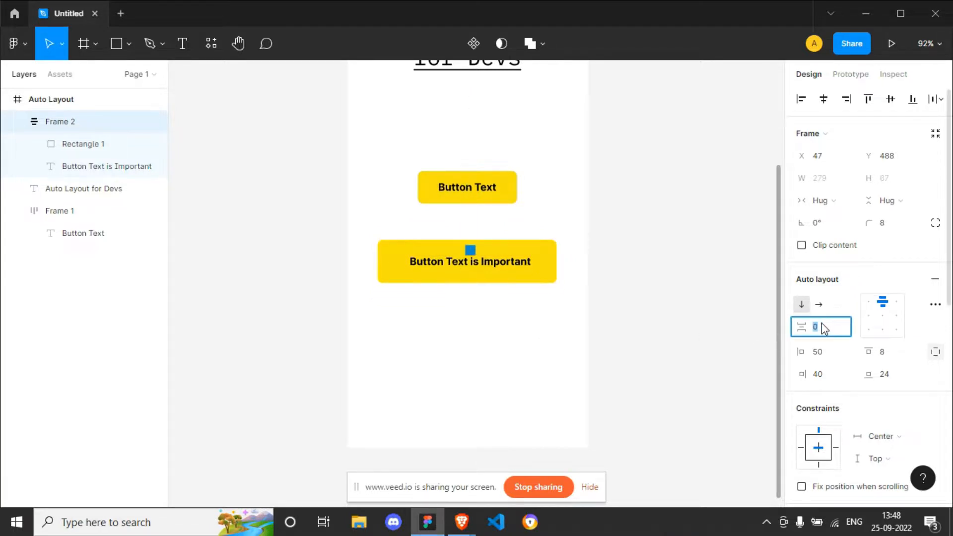
{"action": "key", "text": "Return"}
{"action": "left_click", "coordinate": [724, 326]}
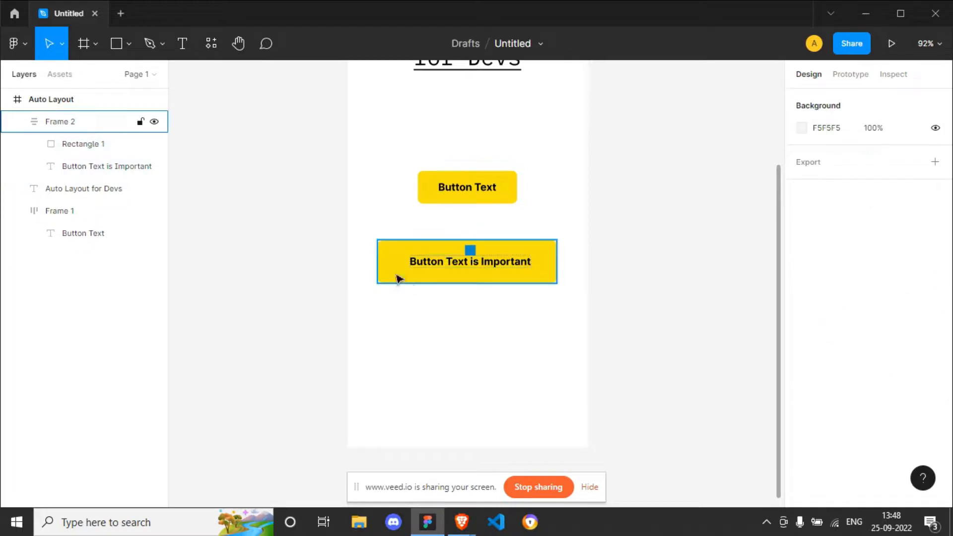
Try the top right, right, top center and top left alignments on the "Button Text is Important" button, ending with top left.
{"action": "left_click", "coordinate": [431, 257]}
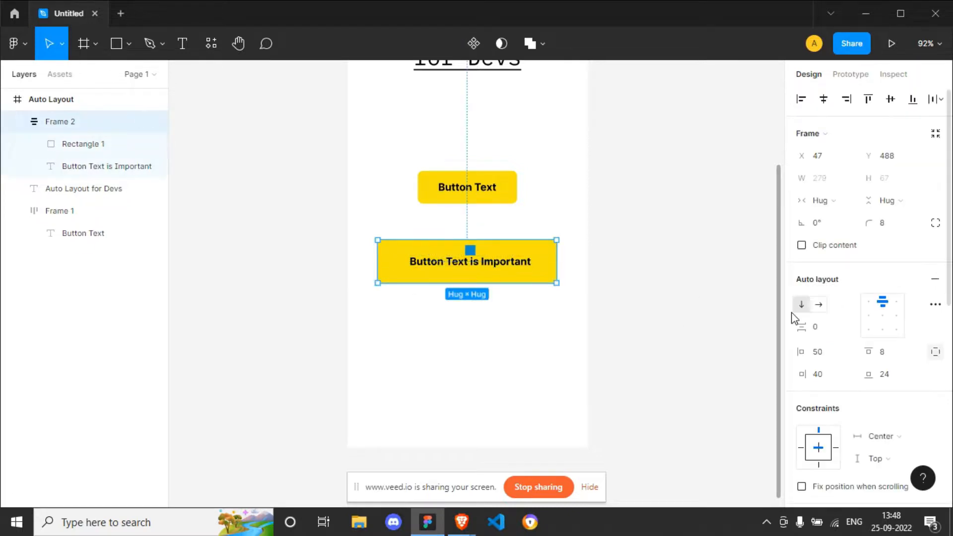
{"action": "left_click", "coordinate": [899, 301]}
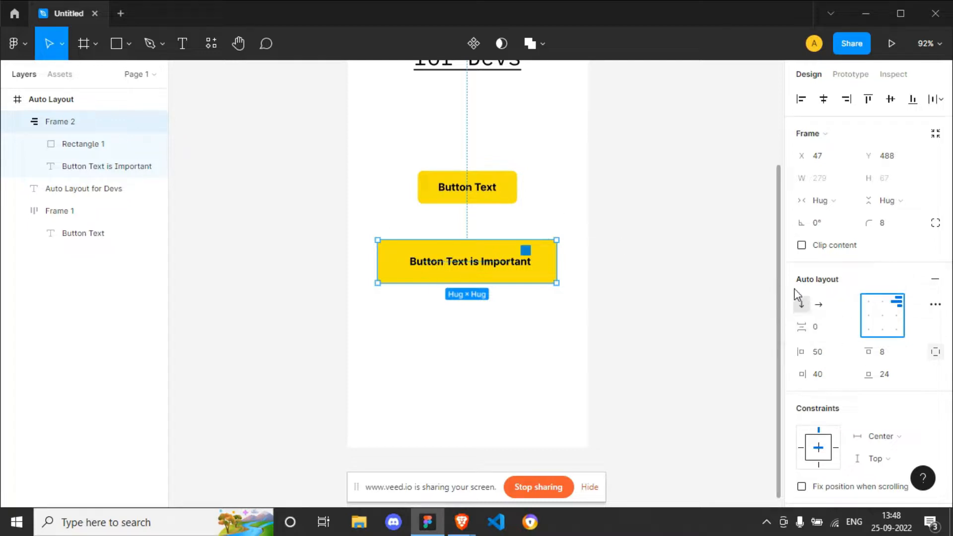
{"action": "left_click", "coordinate": [897, 316]}
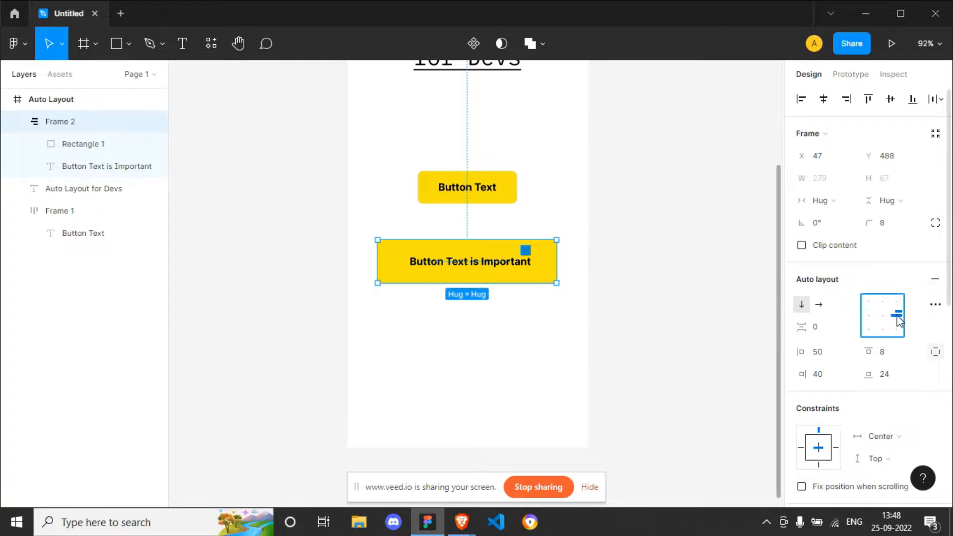
{"action": "left_click", "coordinate": [883, 303]}
{"action": "left_click", "coordinate": [864, 305]}
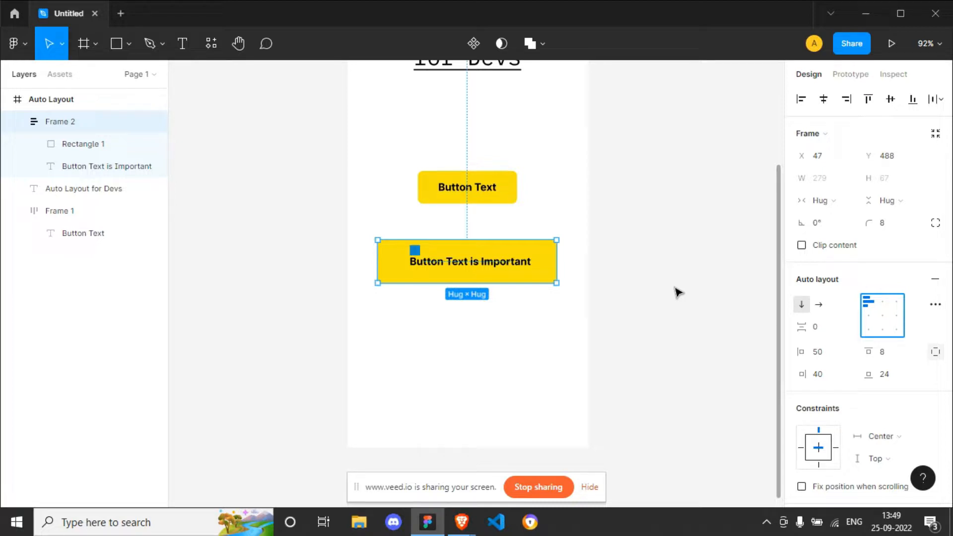
Try the left and center alignments on the "Button Text is Important" button, ending with right alignment.
{"action": "left_click", "coordinate": [873, 320]}
{"action": "left_click", "coordinate": [883, 316]}
{"action": "left_click", "coordinate": [872, 320]}
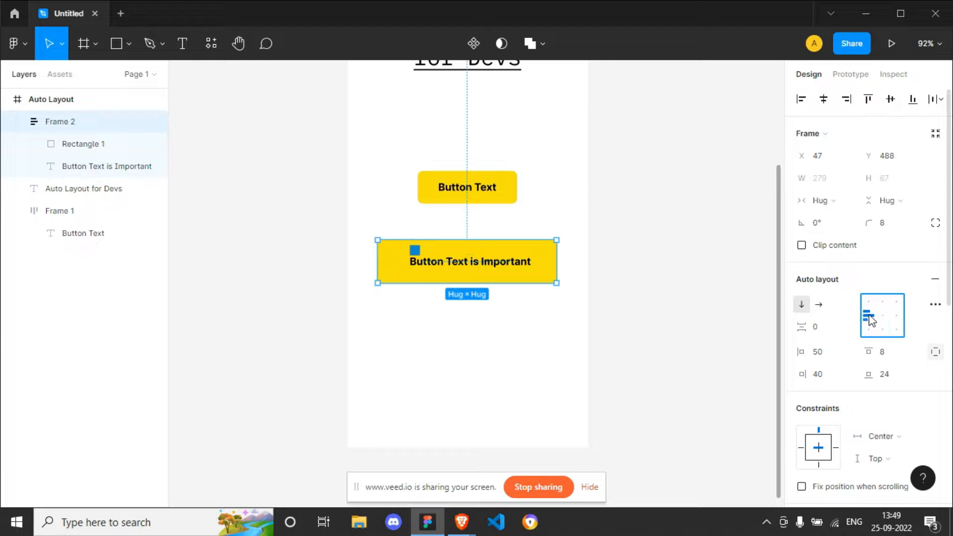
{"action": "left_click", "coordinate": [884, 318]}
{"action": "left_click", "coordinate": [898, 316]}
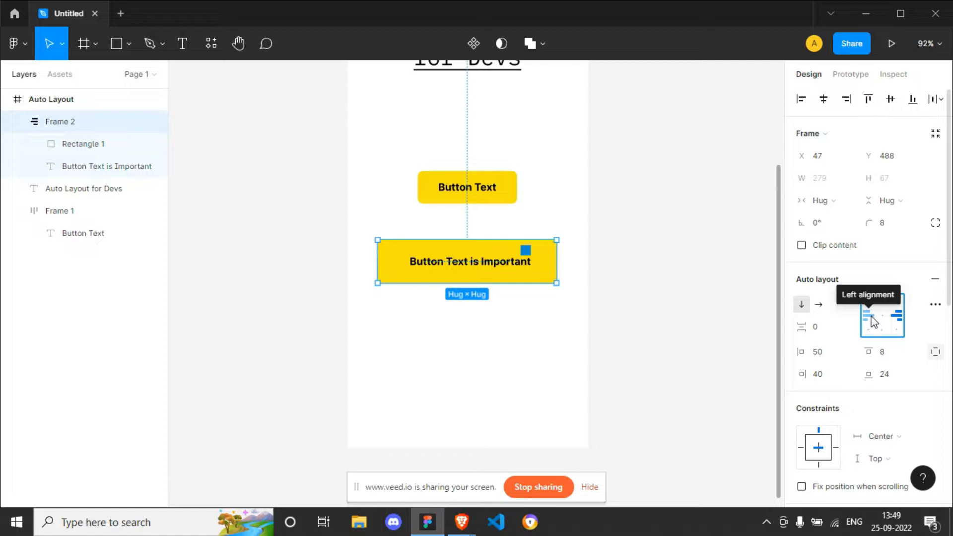
{"action": "left_click", "coordinate": [898, 322]}
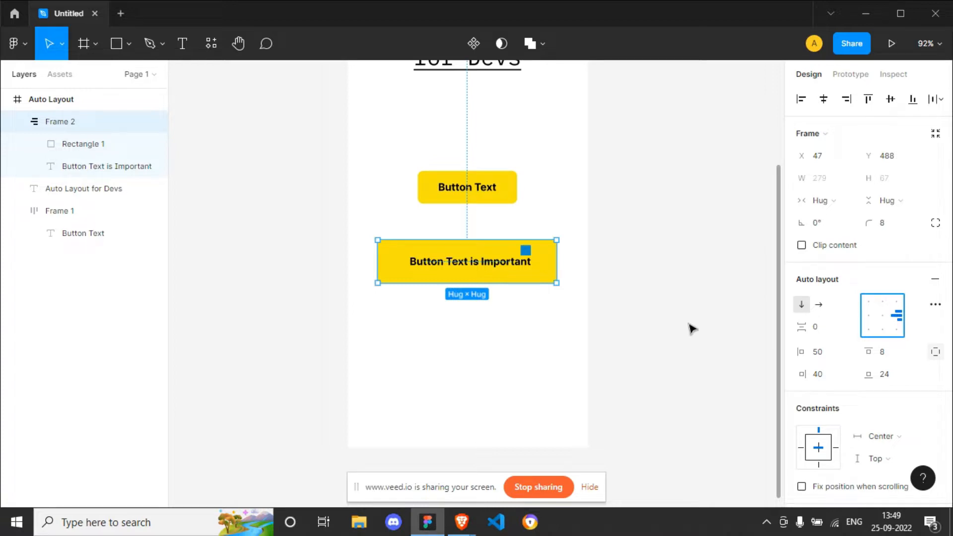
{"action": "left_click", "coordinate": [466, 335]}
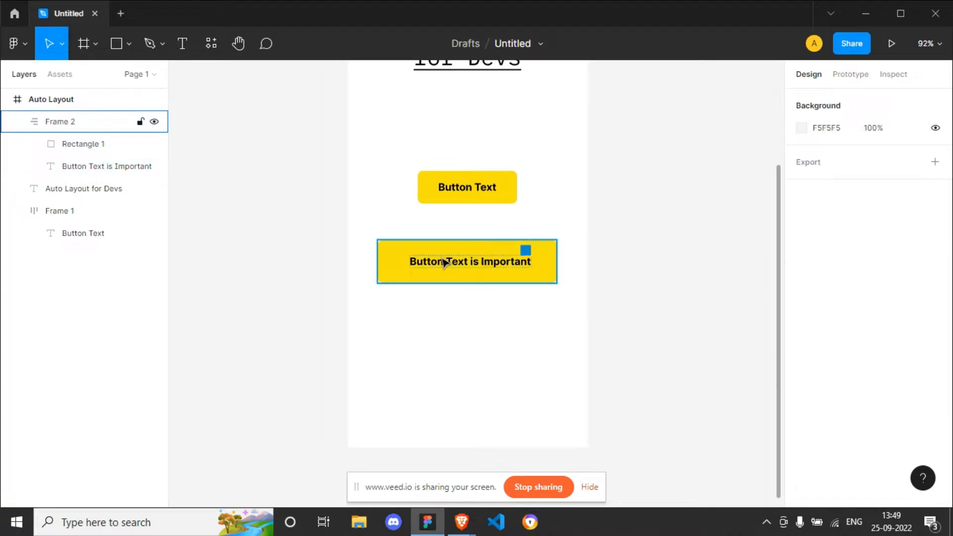
Enlarge the "Button Text is Important" button to 320 × 173 and recenter it horizontally in the frame at X 27.
{"action": "left_click", "coordinate": [445, 263]}
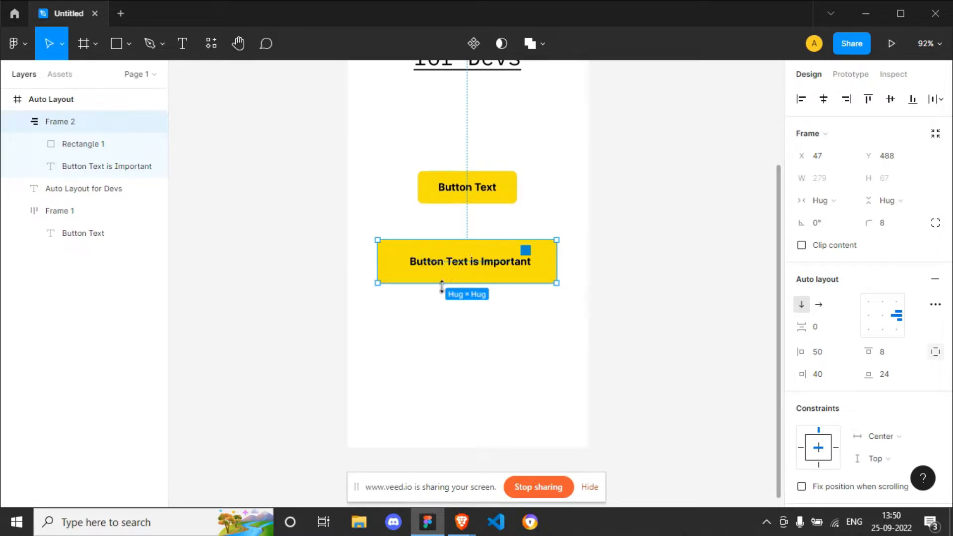
{"action": "left_click_drag", "start_coordinate": [441, 288], "coordinate": [441, 353]}
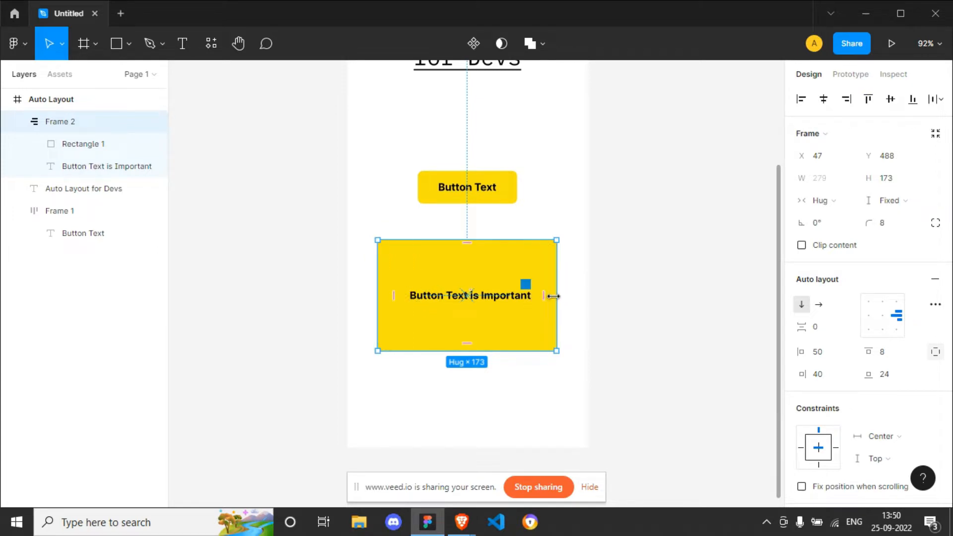
{"action": "left_click_drag", "start_coordinate": [556, 296], "coordinate": [583, 296]}
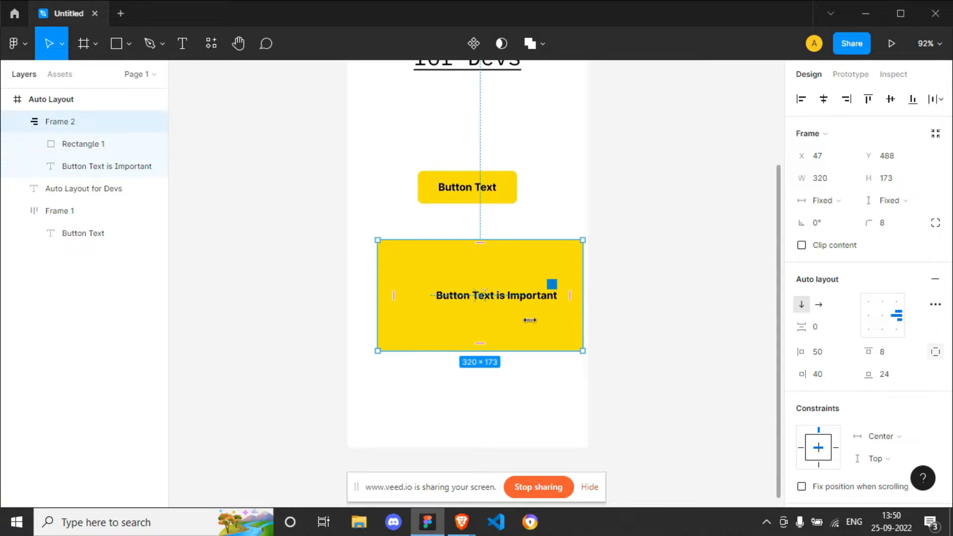
{"action": "left_click_drag", "start_coordinate": [508, 328], "coordinate": [489, 326]}
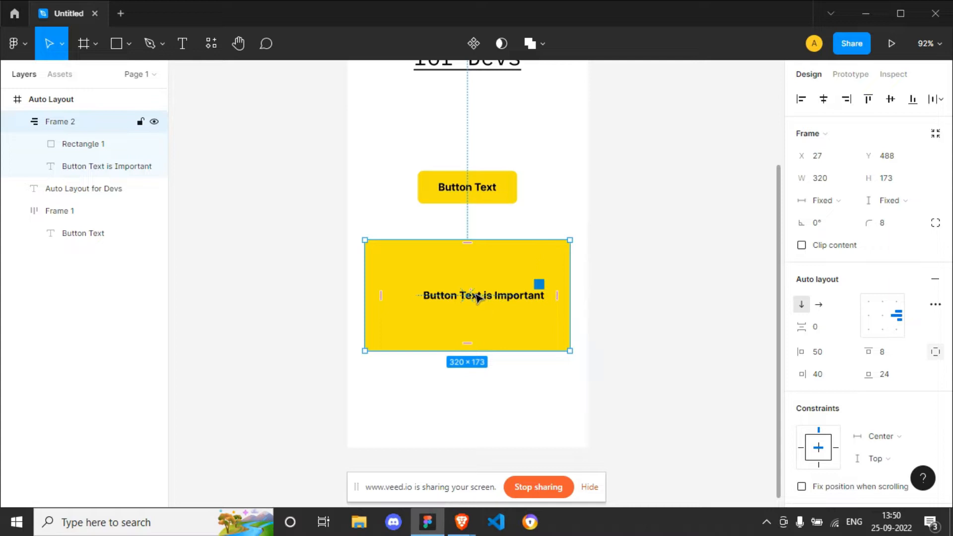
{"action": "left_click", "coordinate": [496, 373]}
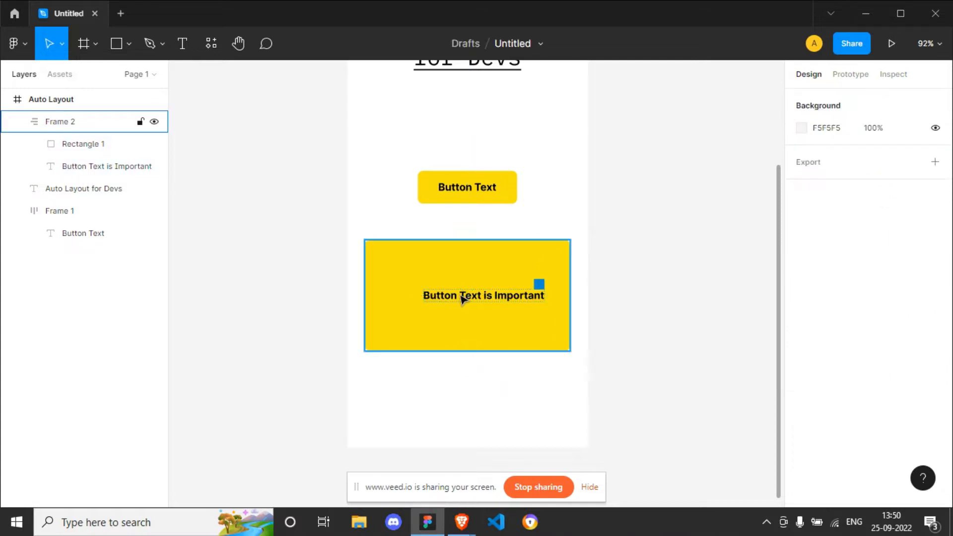
{"action": "left_click", "coordinate": [461, 298]}
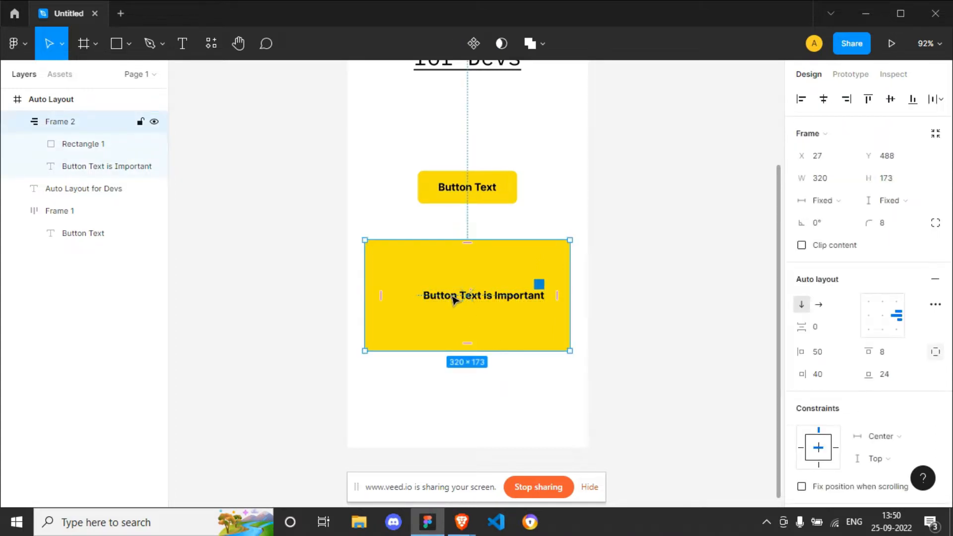
{"action": "left_click", "coordinate": [453, 298]}
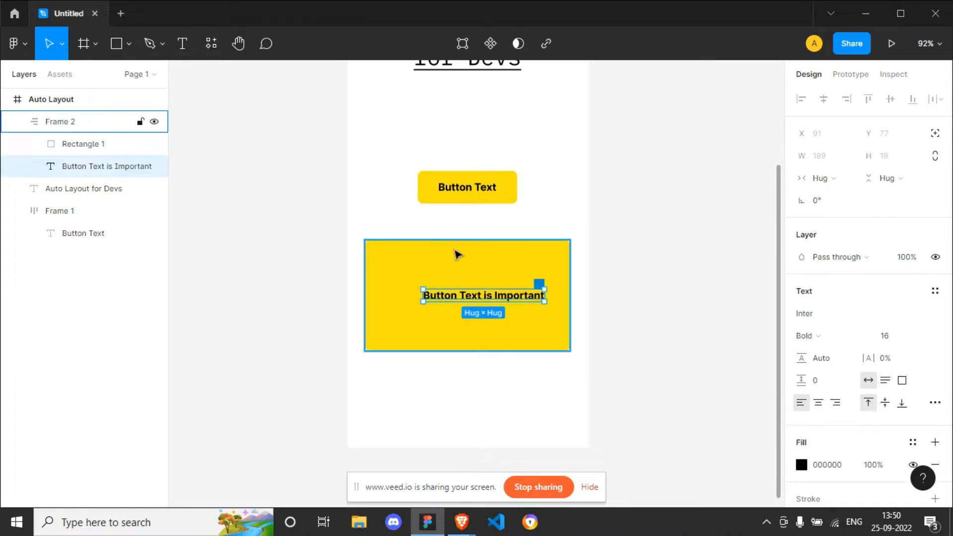
{"action": "left_click", "coordinate": [535, 225]}
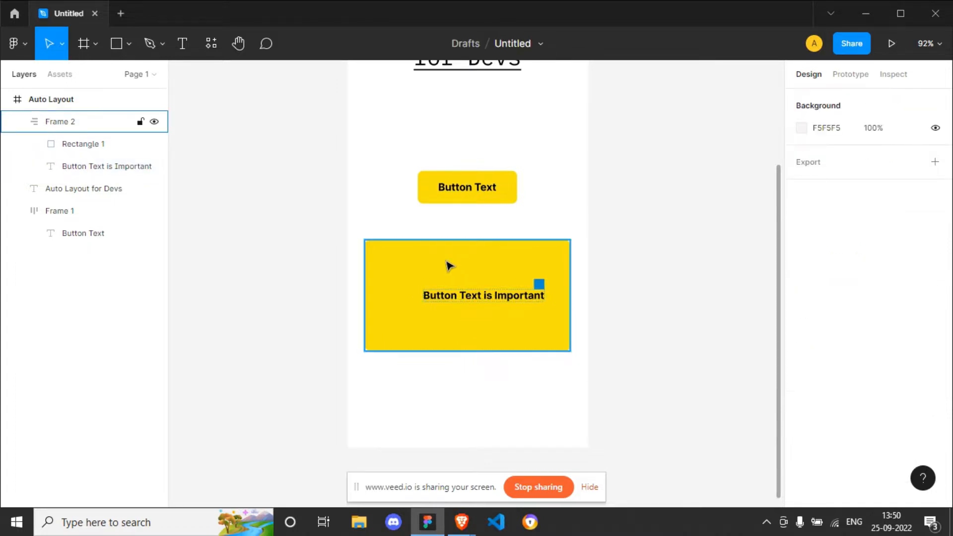
Try top left, top center and top right alignment in turn on the enlarged yellow button's contents.
{"action": "left_click", "coordinate": [450, 267]}
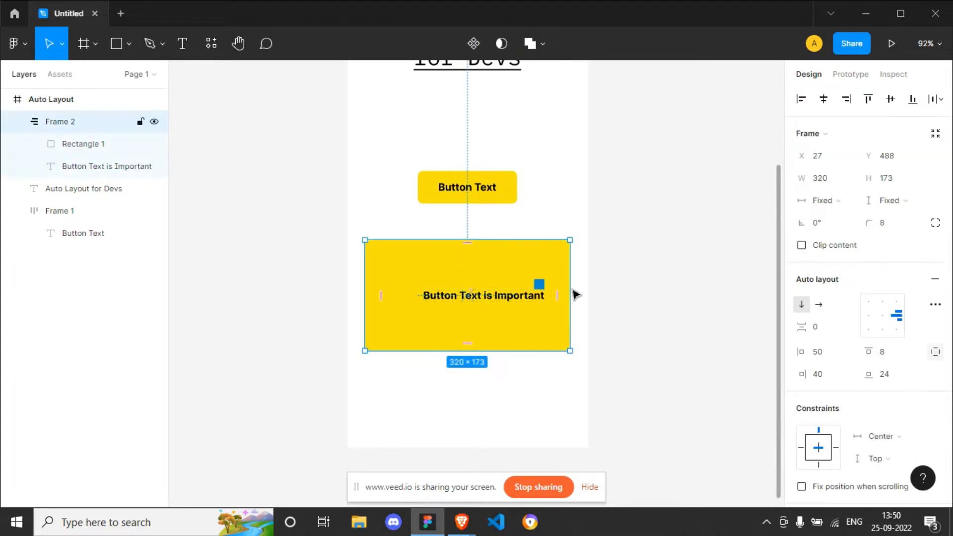
{"action": "left_click", "coordinate": [869, 304]}
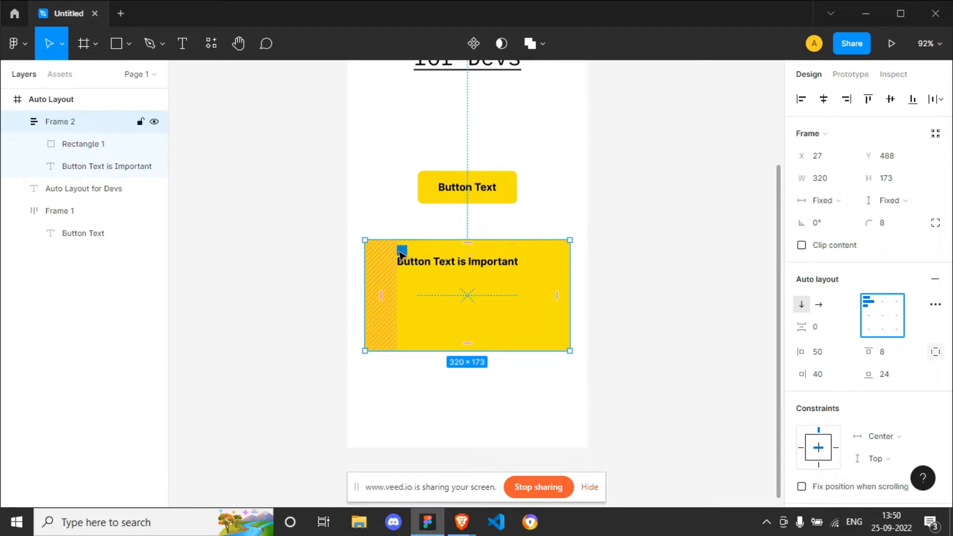
{"action": "left_click", "coordinate": [882, 301]}
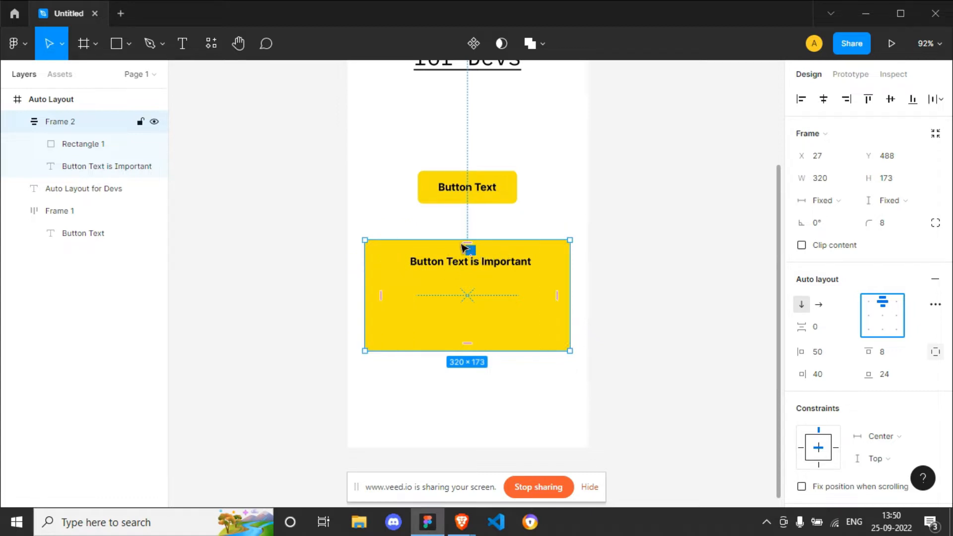
{"action": "left_click", "coordinate": [897, 303]}
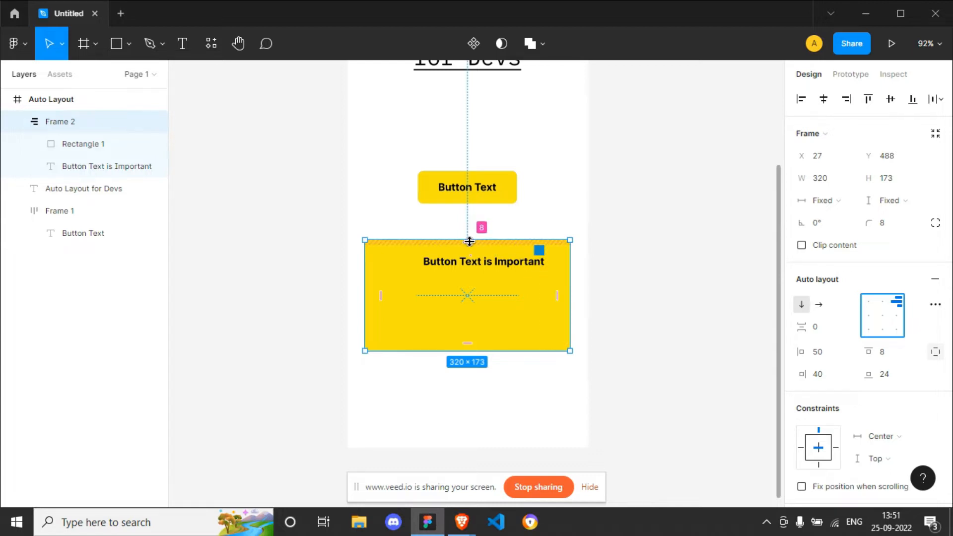
Try the vertically centered alignments on the enlarged yellow button: left, center, then right.
{"action": "left_click", "coordinate": [867, 315]}
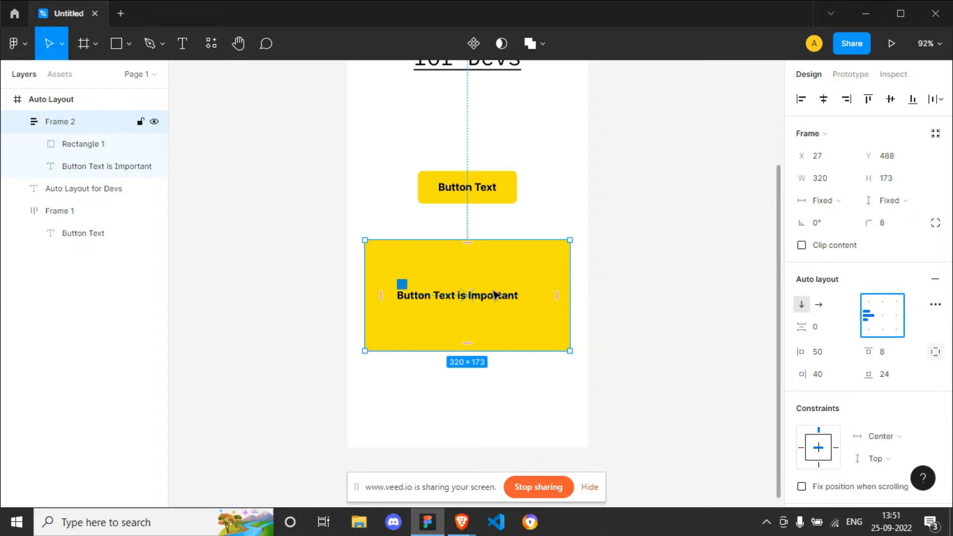
{"action": "left_click", "coordinate": [884, 317]}
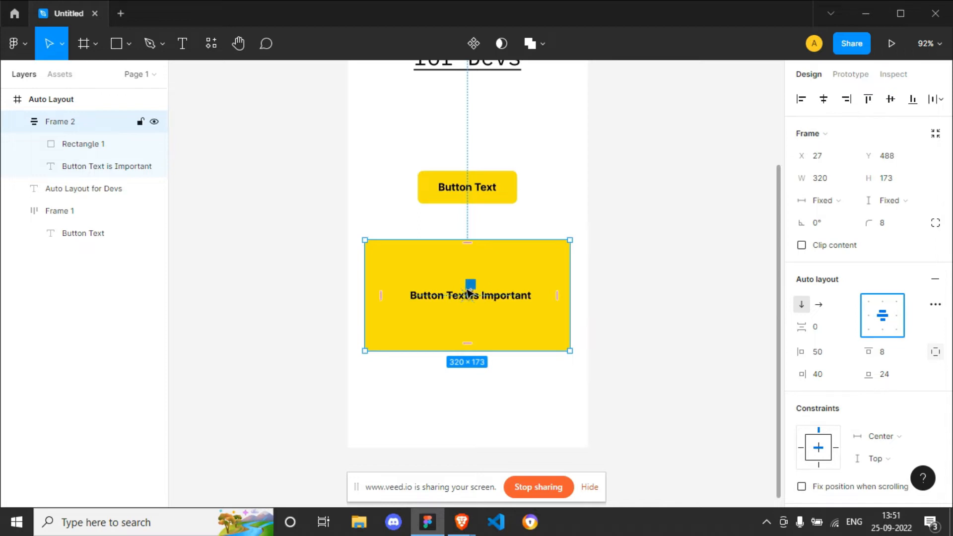
{"action": "left_click", "coordinate": [900, 323]}
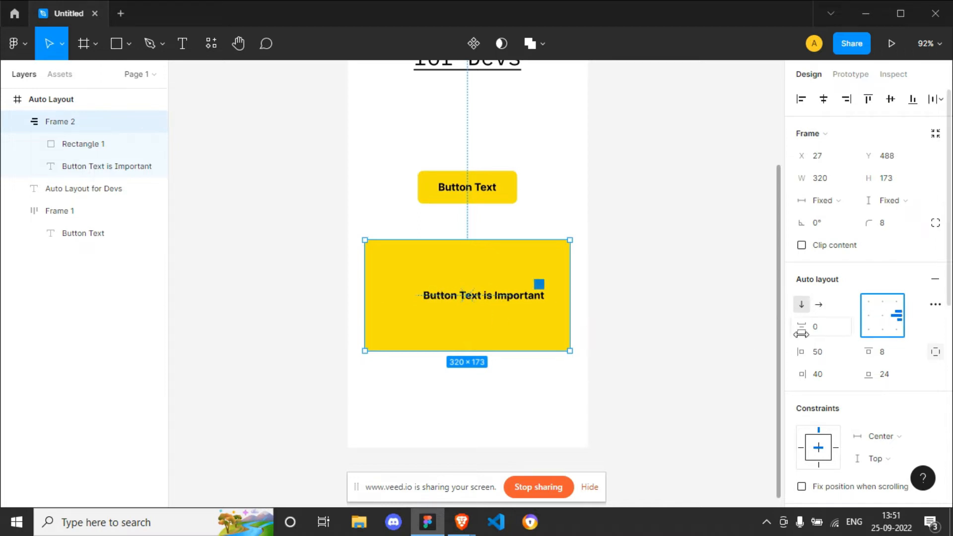
Align the enlarged button's contents to the bottom left, then switch them to bottom center alignment.
{"action": "left_click", "coordinate": [870, 336]}
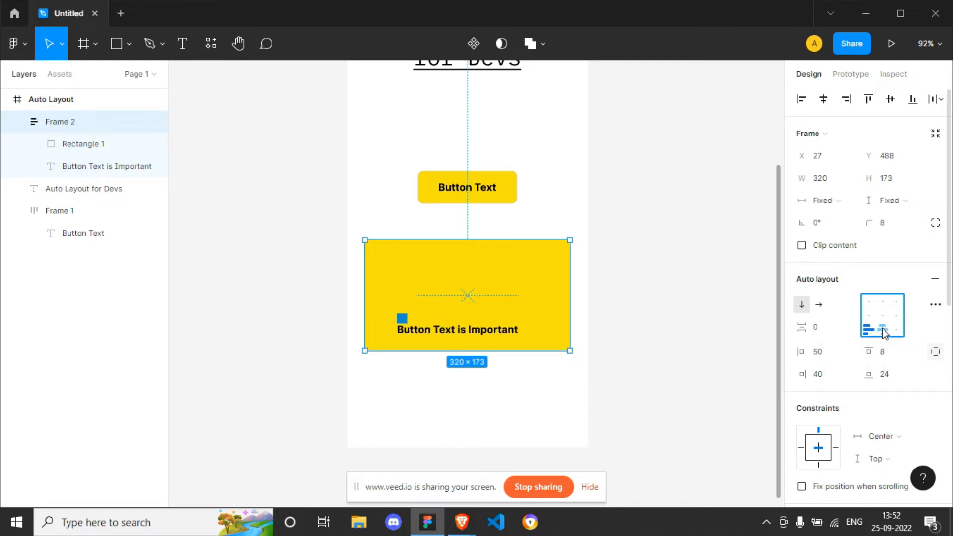
{"action": "left_click", "coordinate": [882, 330]}
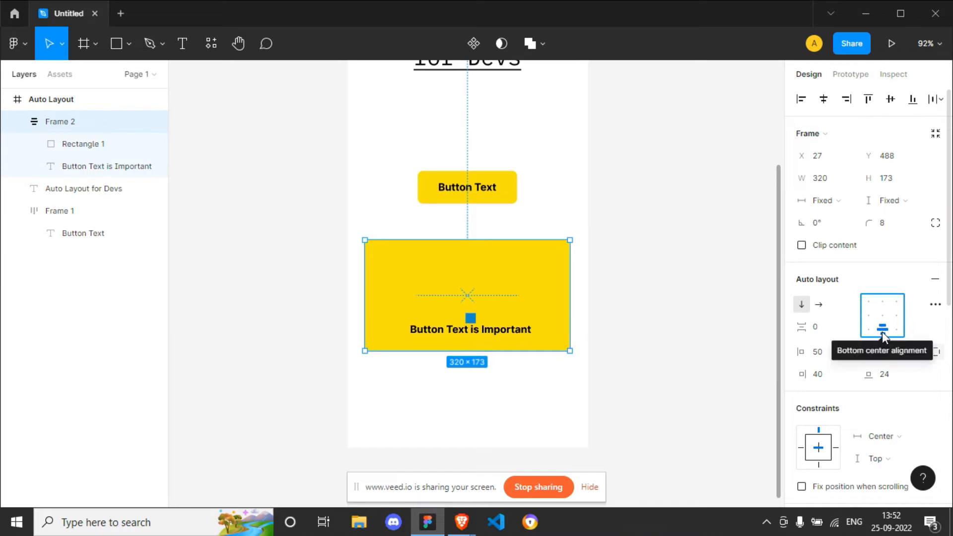
Align the enlarged yellow button's contents to the bottom right, then delete that whole button.
{"action": "left_click", "coordinate": [898, 331]}
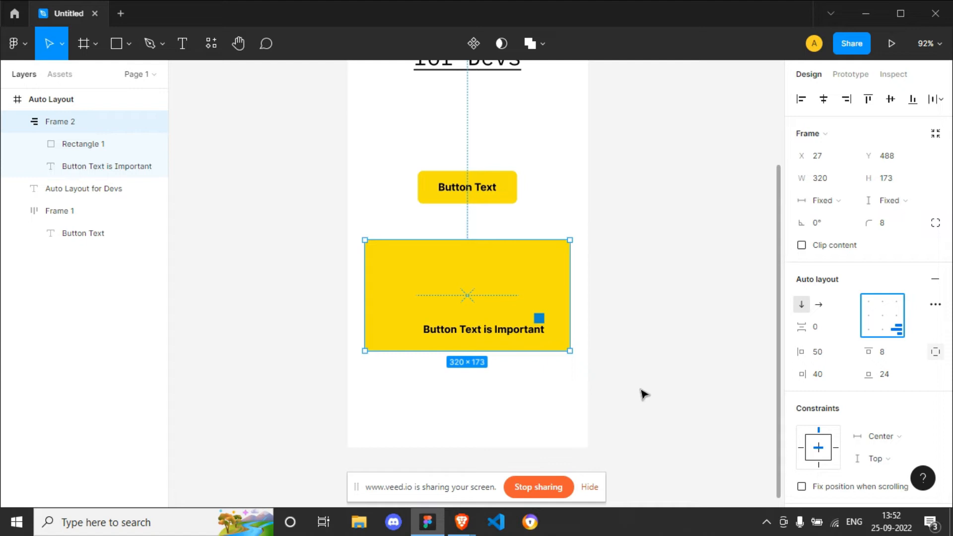
{"action": "left_click", "coordinate": [625, 405]}
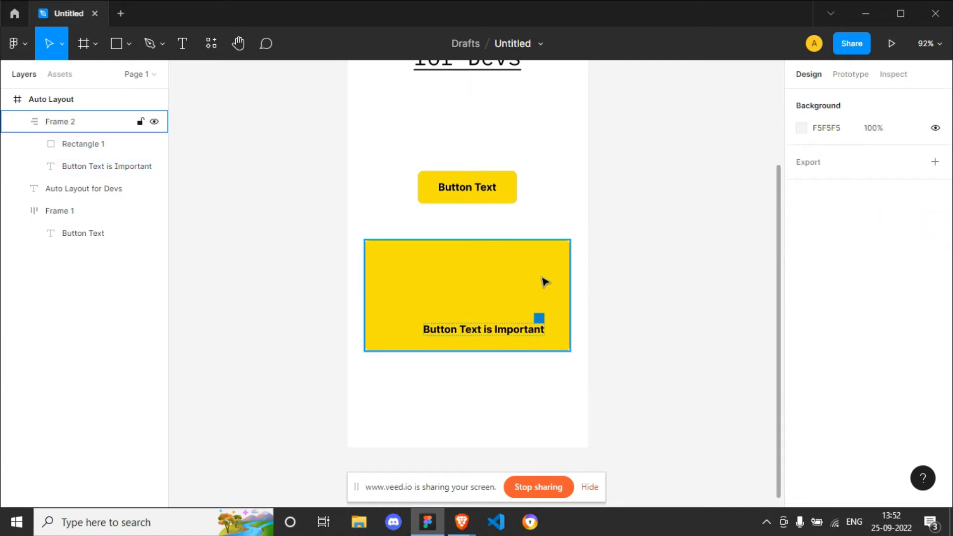
{"action": "left_click", "coordinate": [499, 292]}
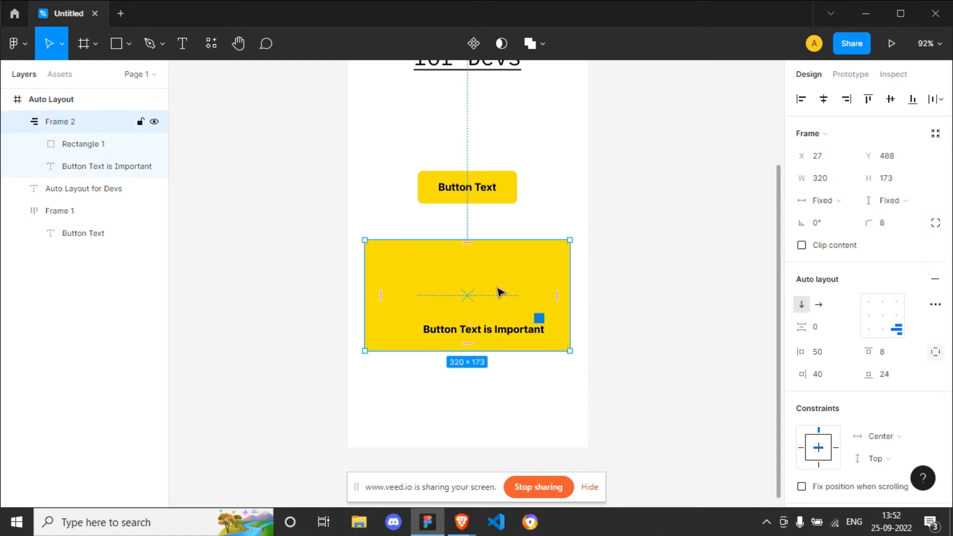
{"action": "key", "text": "Delete"}
Duplicate the remaining yellow "Button Text" button and place the copy below the original at about X 109, Y 513.
{"action": "left_click", "coordinate": [504, 188]}
{"action": "left_click_drag", "start_coordinate": [503, 214], "coordinate": [507, 229]}
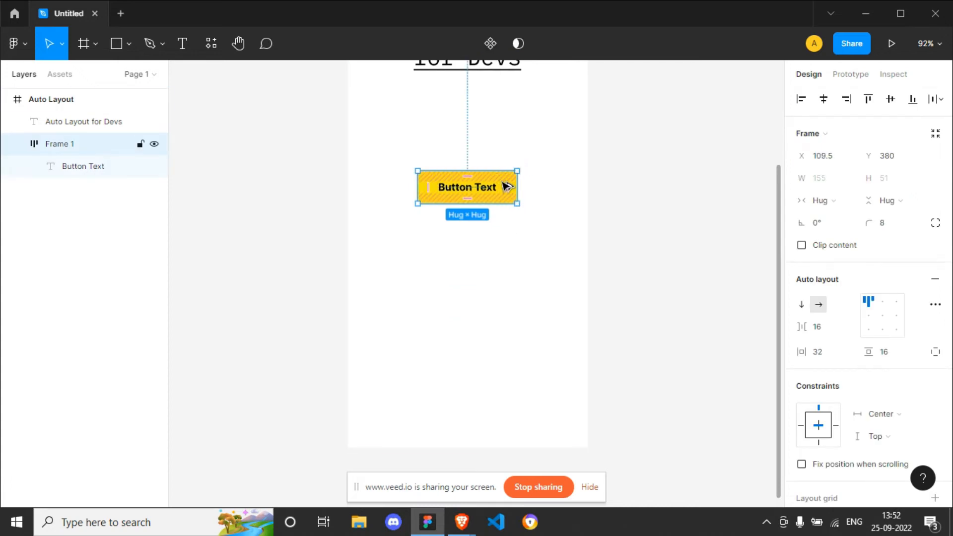
{"action": "left_click_drag", "start_coordinate": [485, 187], "coordinate": [487, 268]}
{"action": "left_click", "coordinate": [549, 300]}
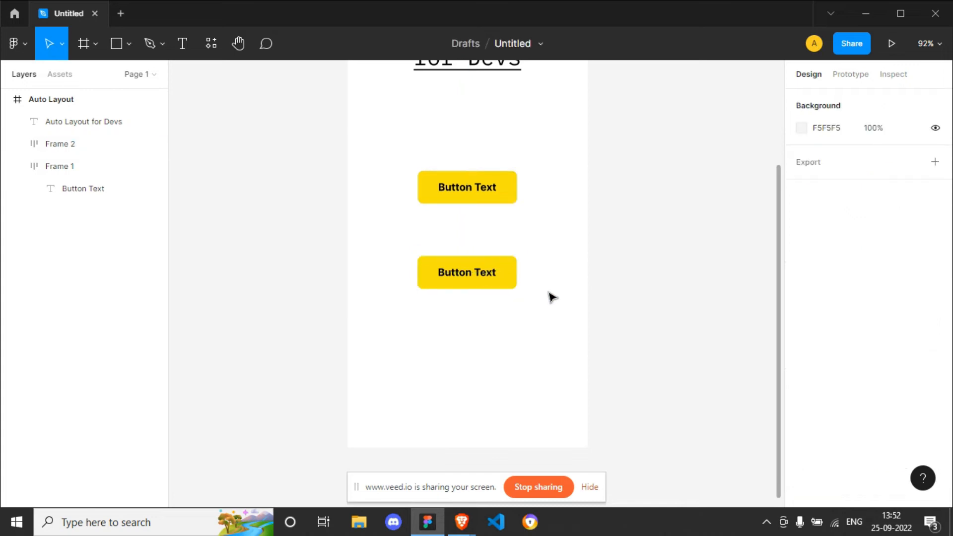
Toggle independent paddings on and back off for the lower button, and open its advanced auto layout settings.
{"action": "left_click", "coordinate": [474, 275]}
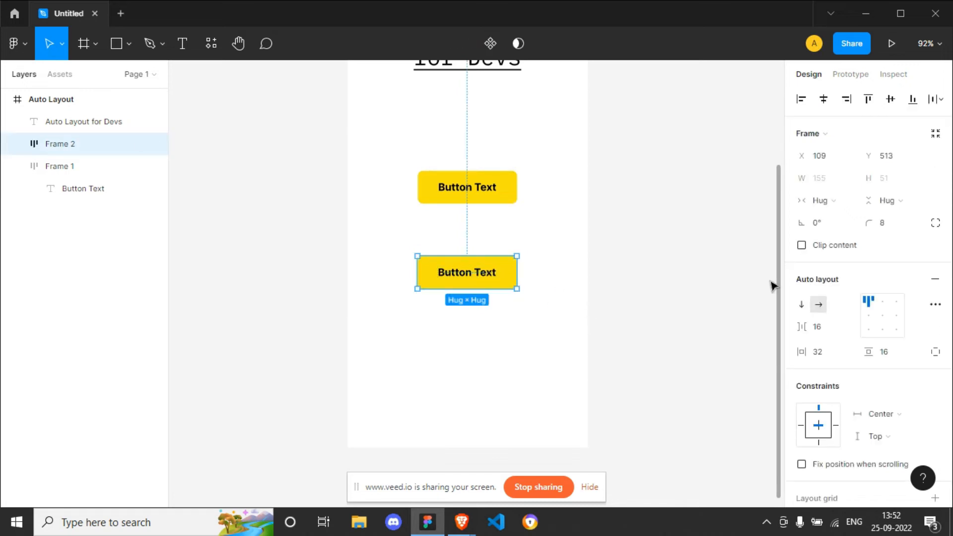
{"action": "left_click", "coordinate": [936, 355]}
{"action": "left_click", "coordinate": [935, 356]}
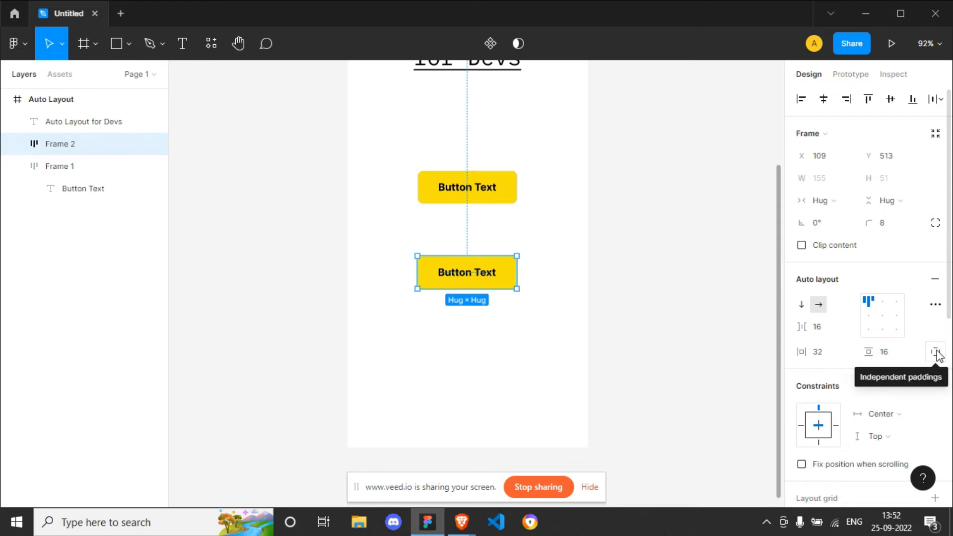
{"action": "left_click", "coordinate": [936, 307]}
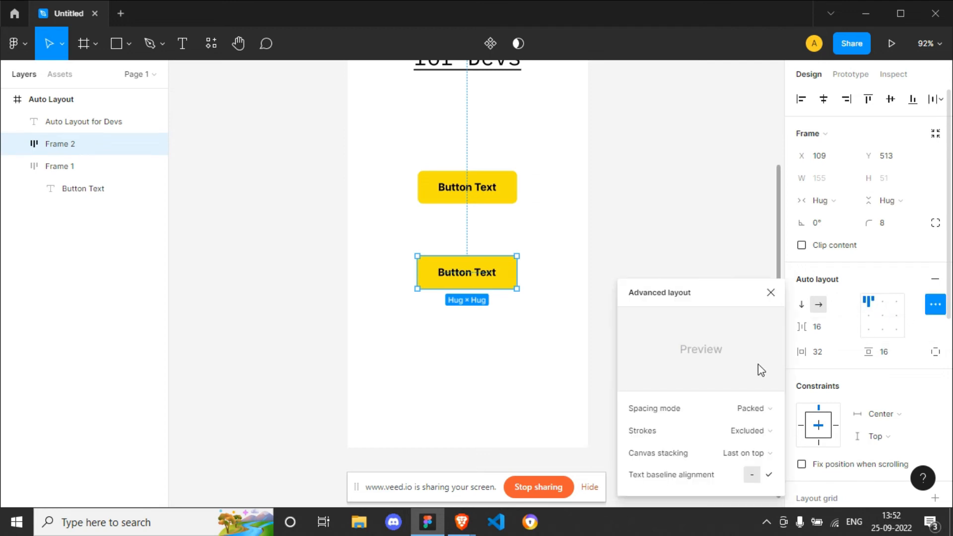